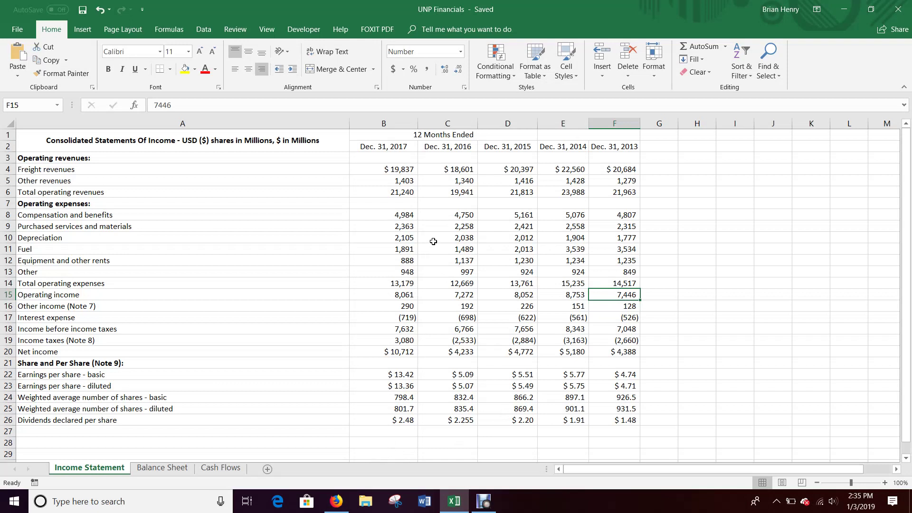
Step: Enter =SUM(B4:B5) in B6 so 2017 total operating revenues shows 21,240
left_click(104, 194)
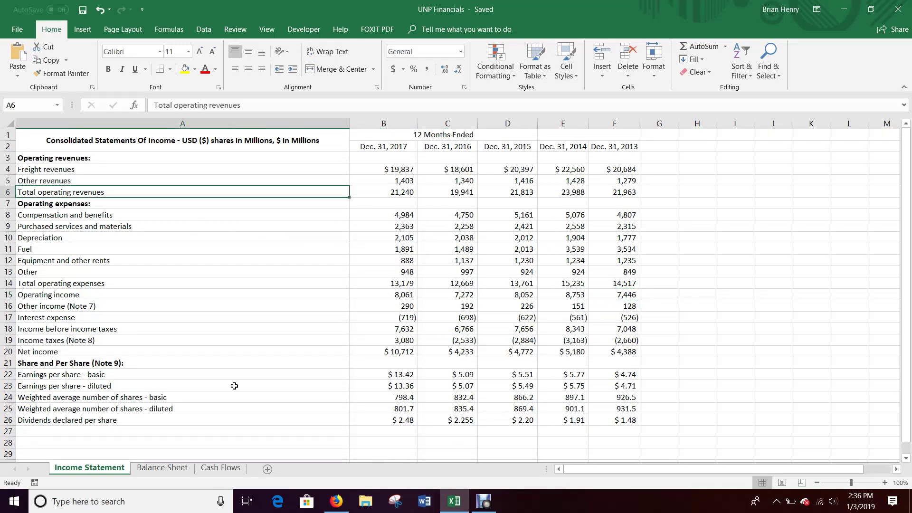
left_click_drag(402, 172, 402, 182)
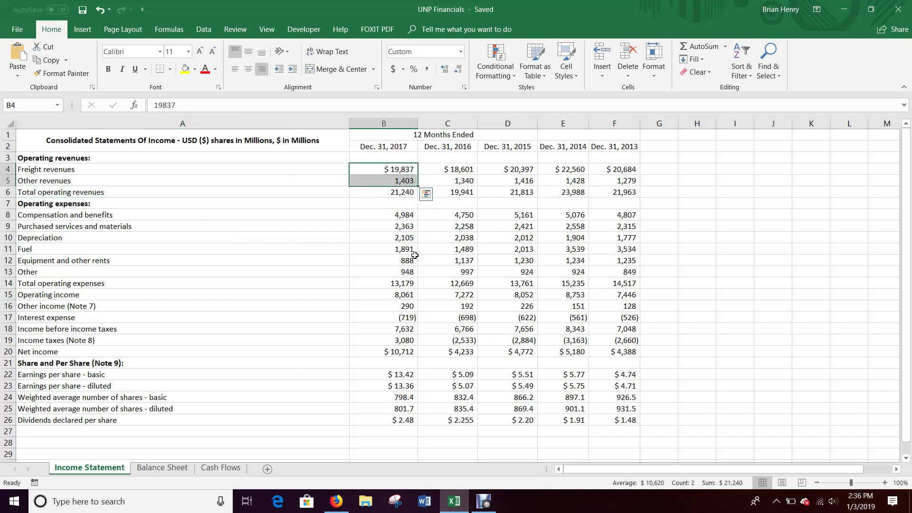
left_click(396, 193)
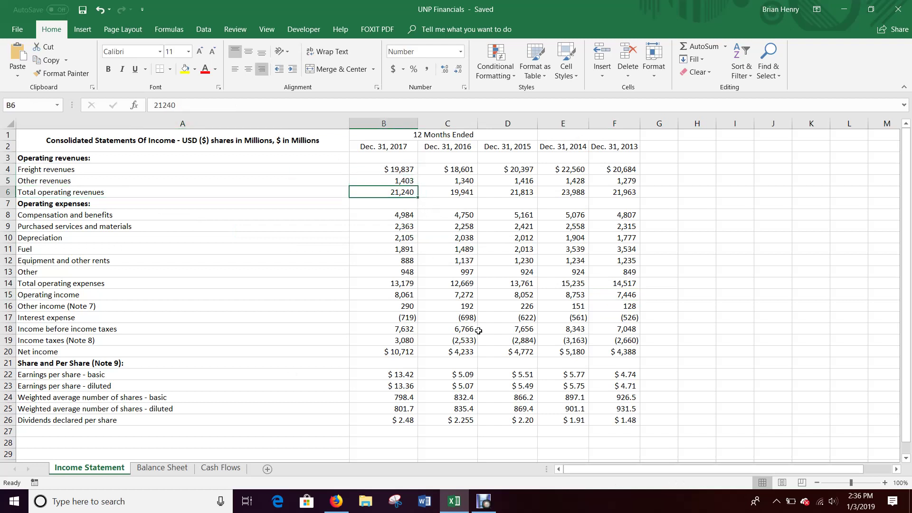
type("=sum(")
key("Up")
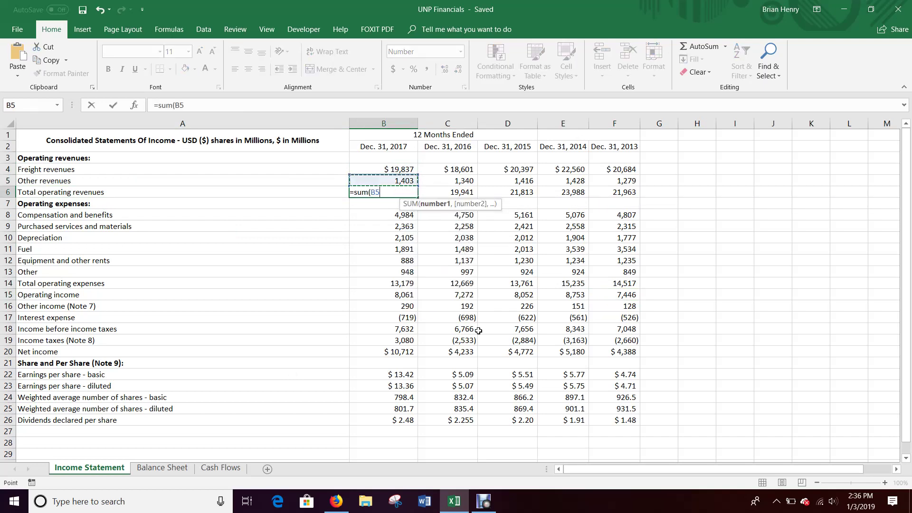
key("shift+Up")
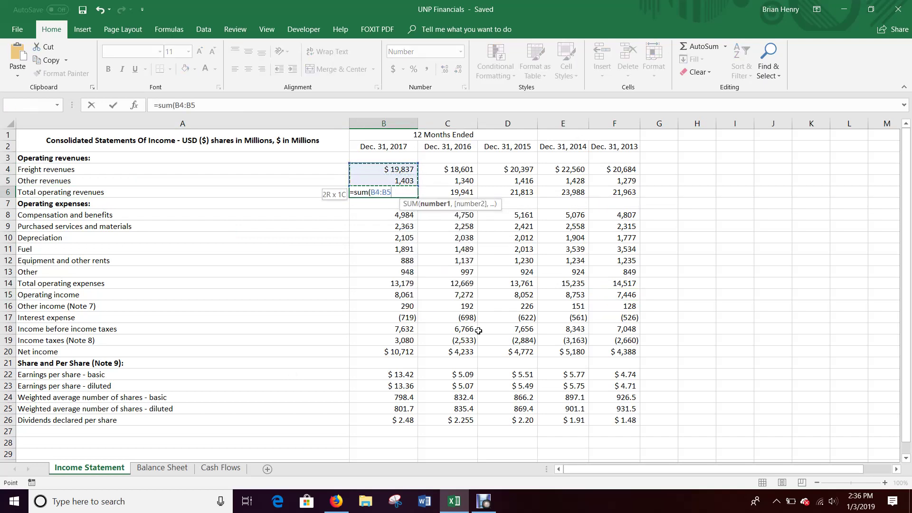
type(")")
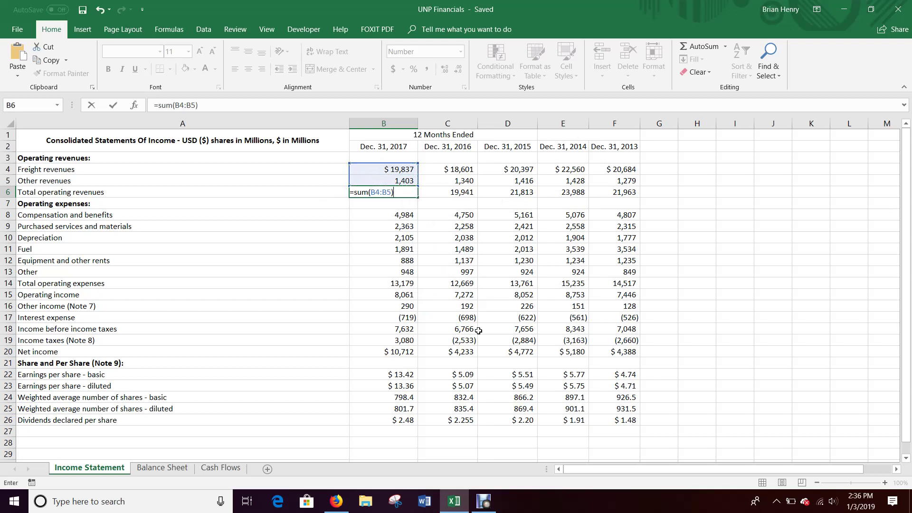
key("Return")
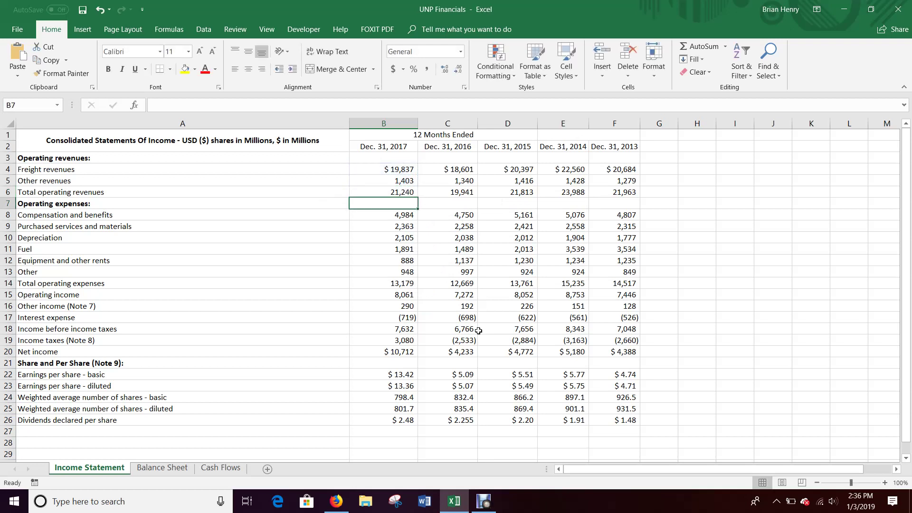
key("Up")
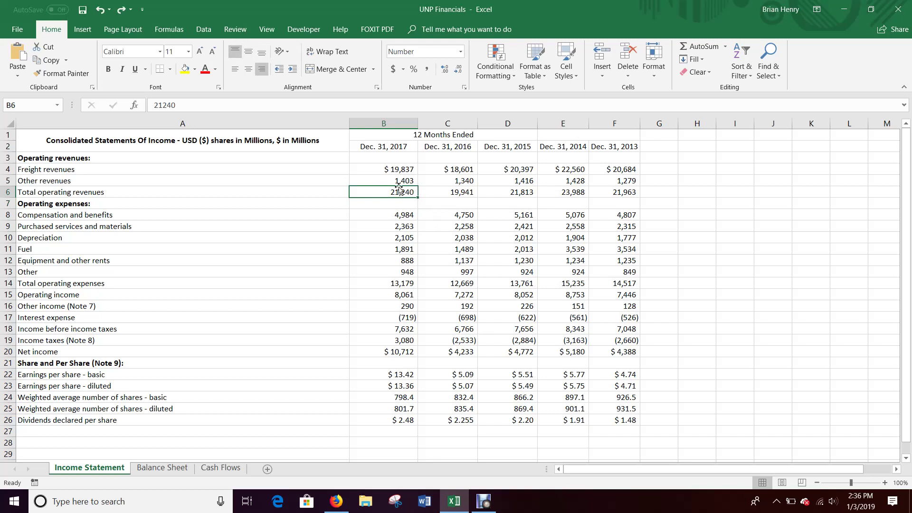
Step: Copy the revenue total formula across row 6 through 2013 in F6 and check it
left_click(121, 10)
left_click_drag(418, 197, 612, 192)
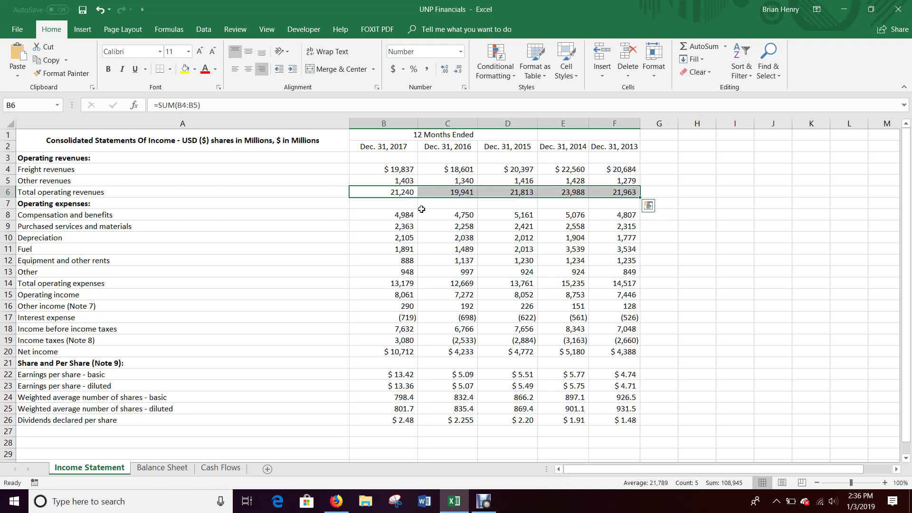
key("Right")
key("Right")
key("Right")
key("Right")
key("Right")
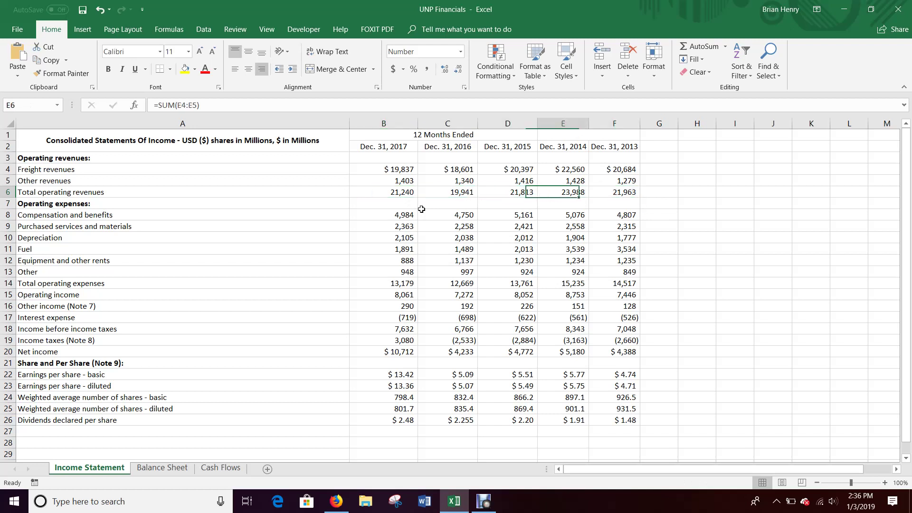
key("Left")
key("Left")
key("Left")
key("Left")
key("Left")
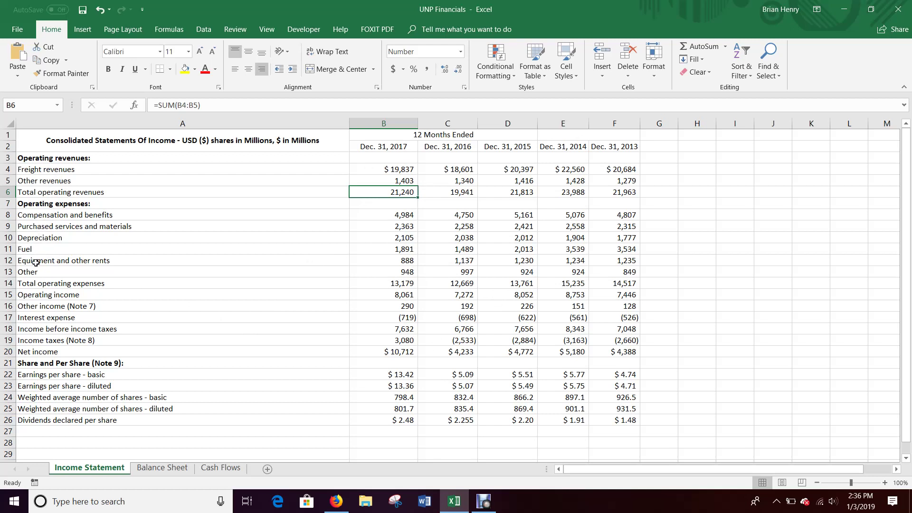
Step: Enter =SUM(B8:B13) in B14 and extend it across to F14, 13,179 to 14,517
left_click(38, 284)
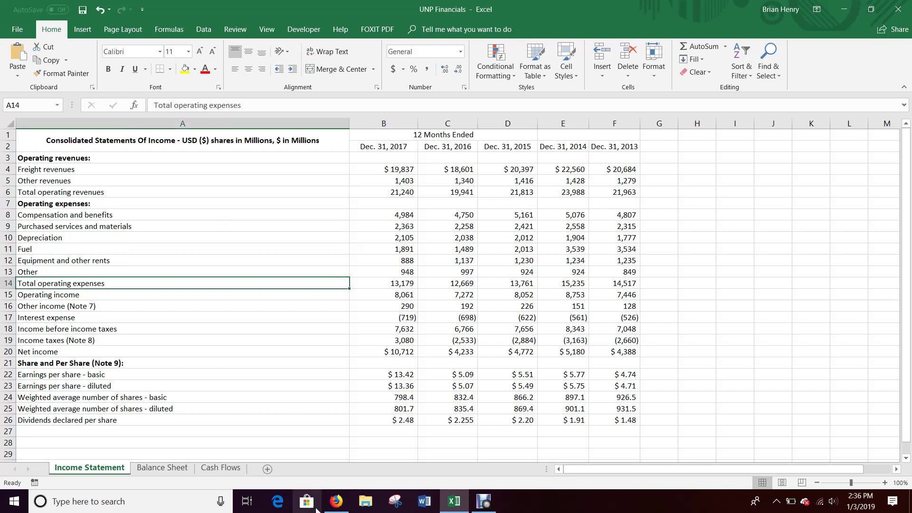
left_click_drag(403, 215, 403, 273)
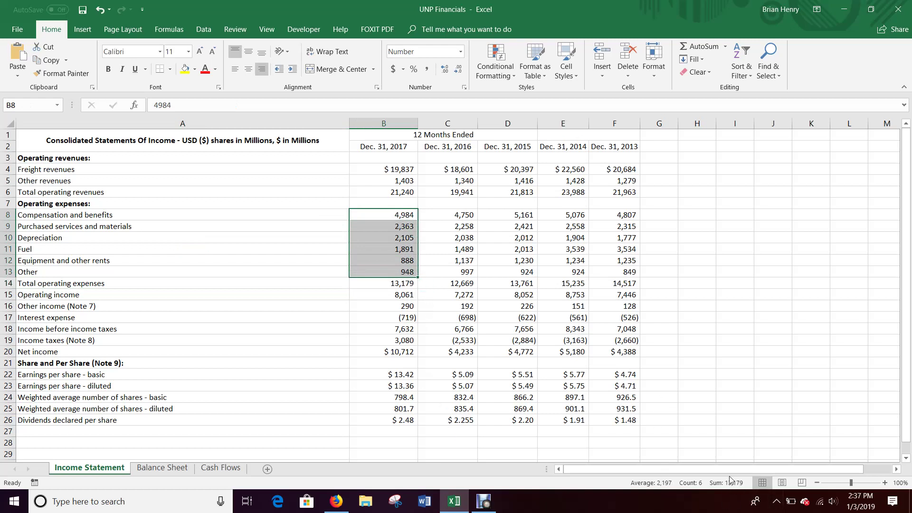
left_click(377, 283)
type("=sum(")
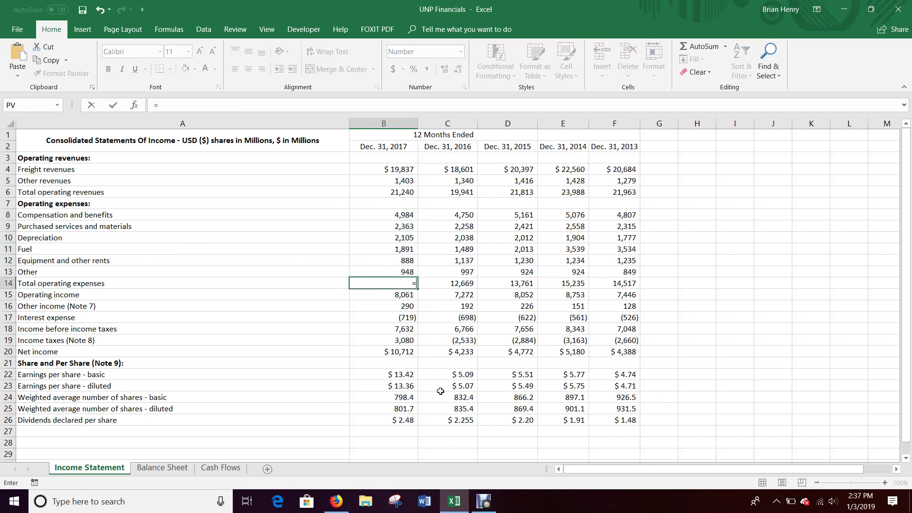
key("Up")
key("shift+Up")
key("shift+Up")
key("shift+Up")
key("shift+Up")
key("shift+Up")
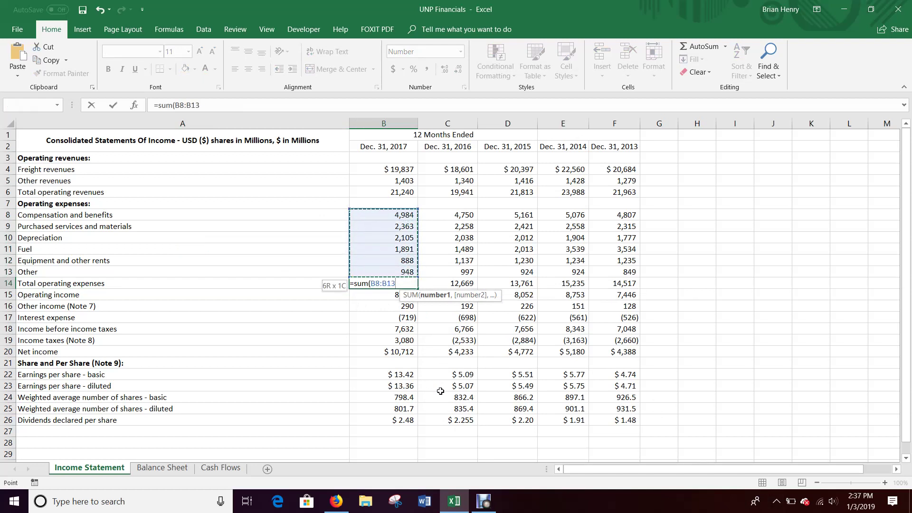
key("Return")
key("Up")
key("ctrl+shift+Right")
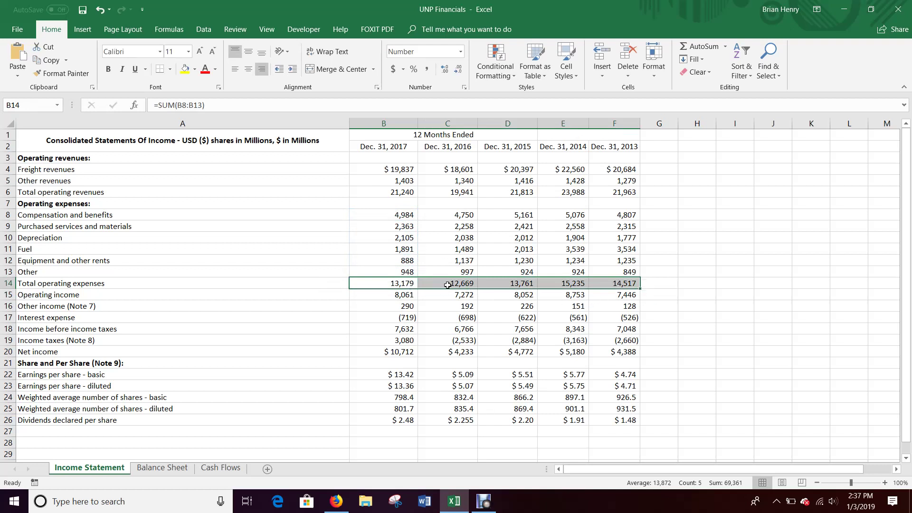
left_click(612, 282)
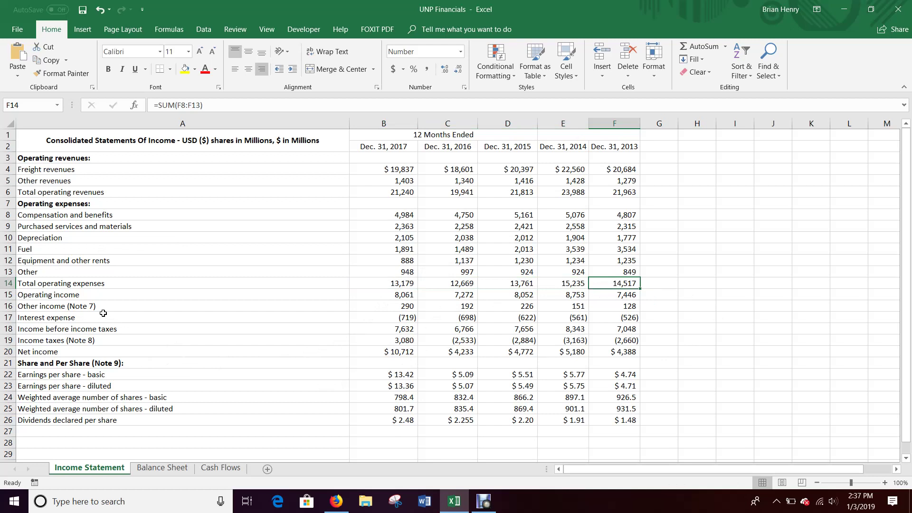
Step: Enter =B6-B14 in B15 and copy it across to F15, 8,061 to 7,446
left_click(84, 294)
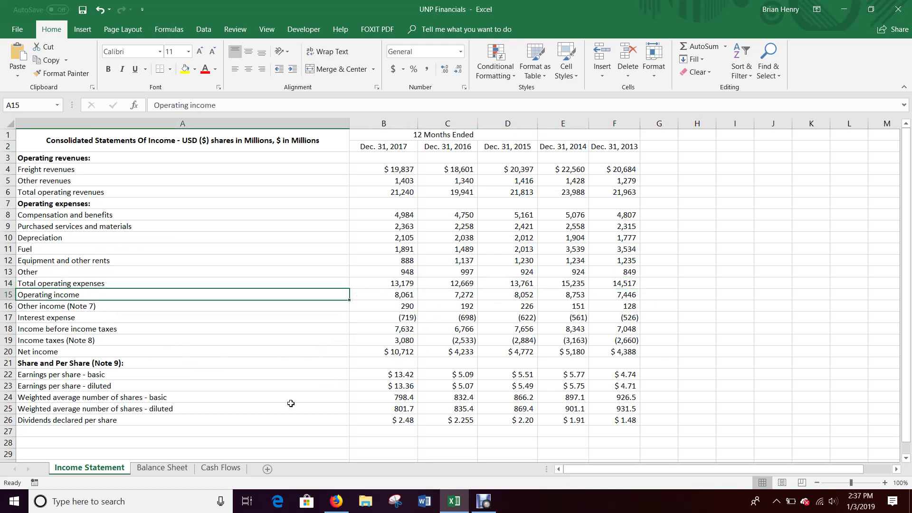
left_click(382, 293)
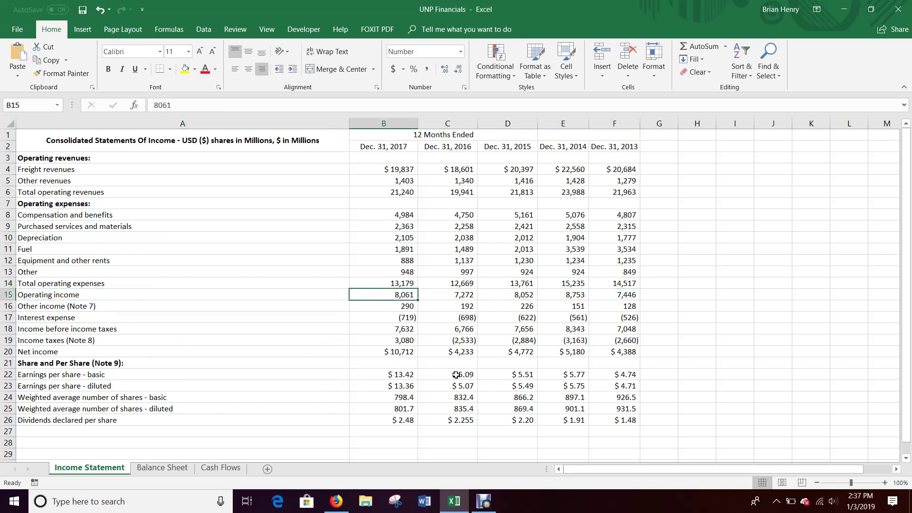
type("=")
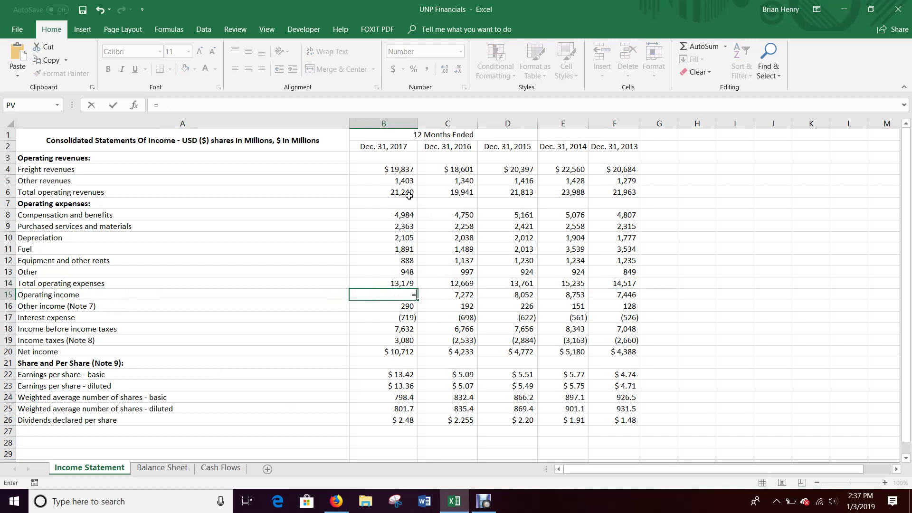
left_click(409, 195)
type("-")
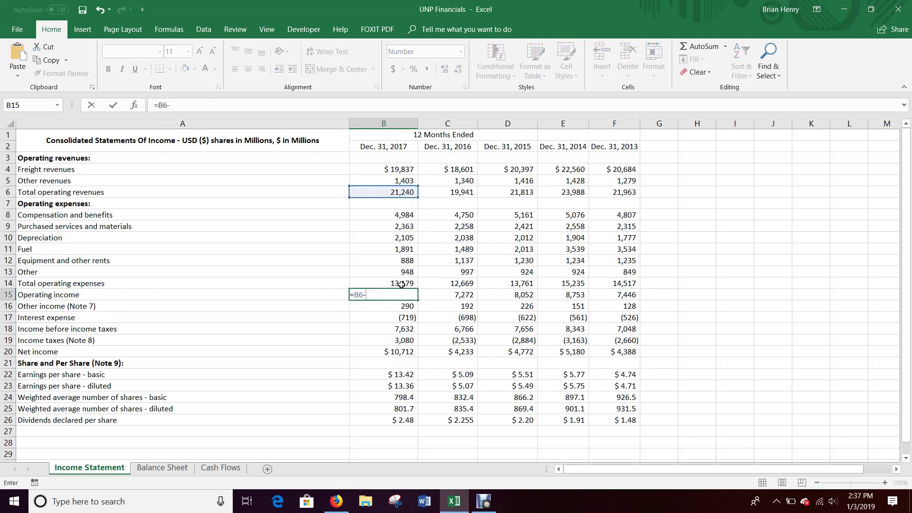
left_click(401, 284)
key("Return")
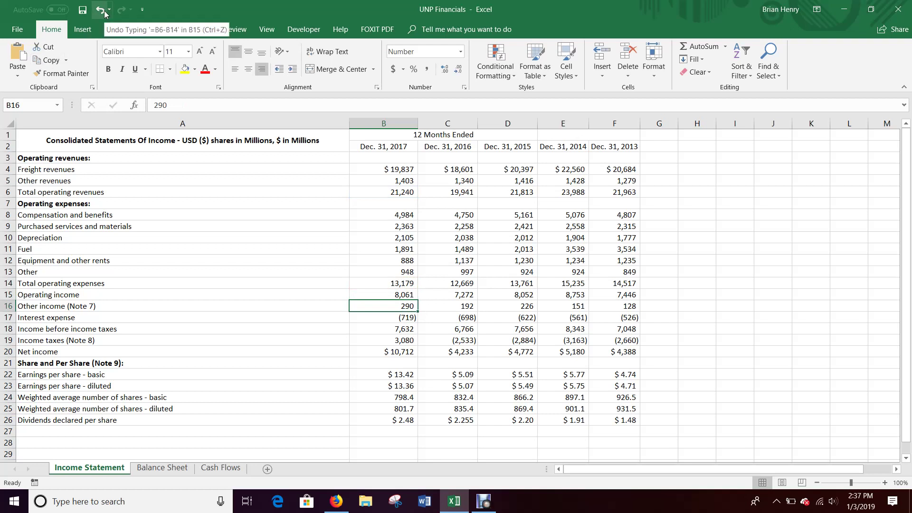
left_click(102, 11)
left_click(120, 11)
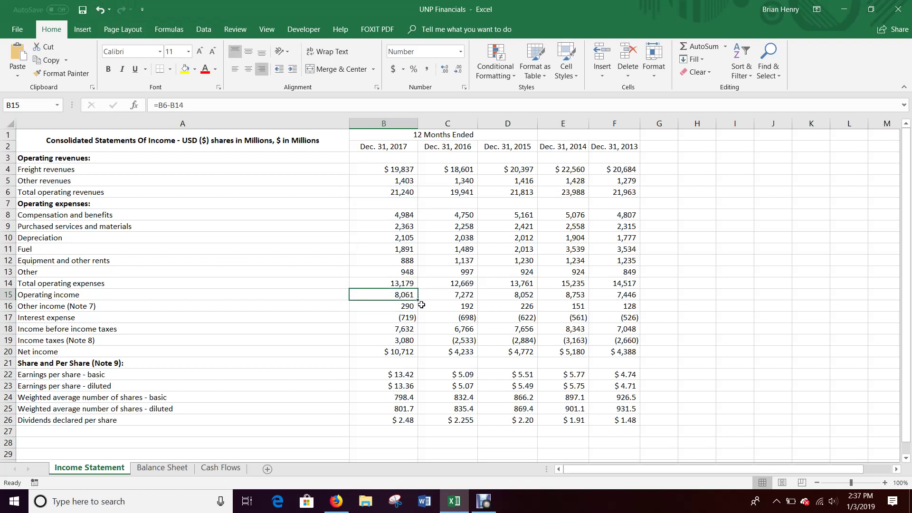
left_click_drag(418, 298, 636, 299)
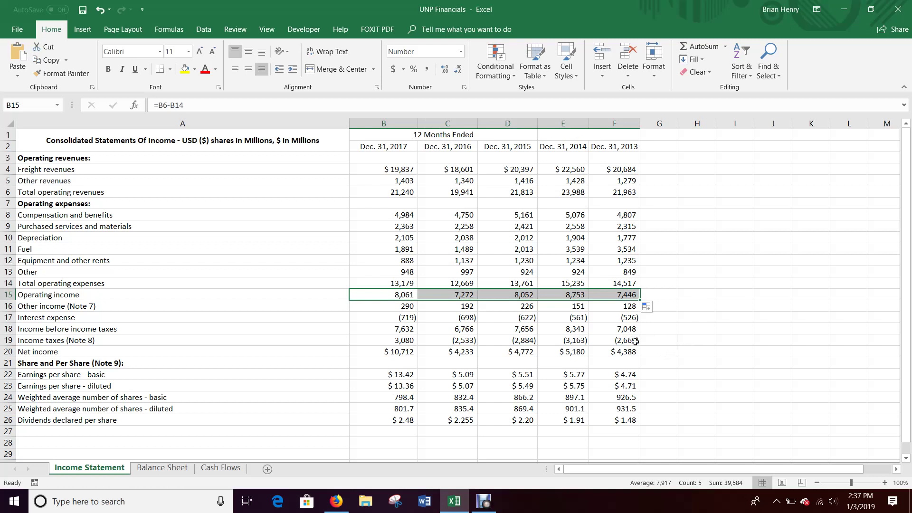
Step: Enter =B15+B16+B17 in B18 for 2017 income before income taxes, giving 7,632
left_click(70, 308)
left_click(72, 318)
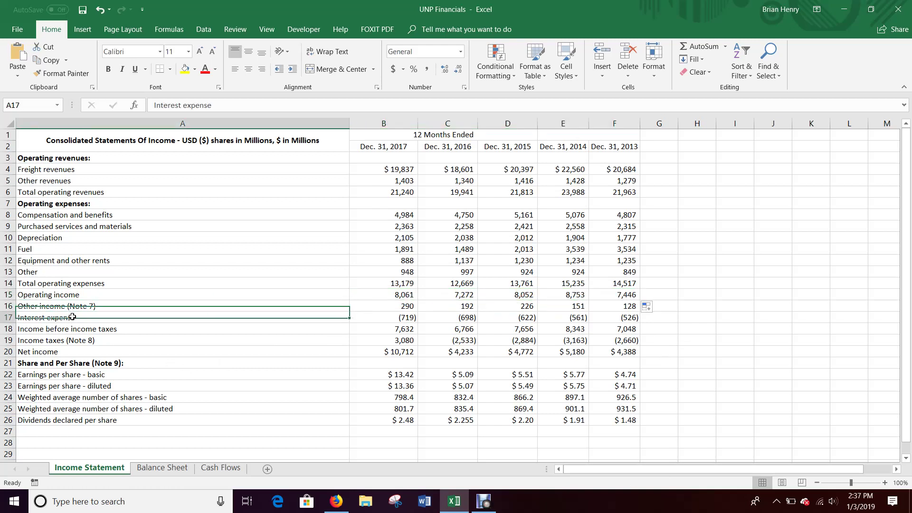
left_click(112, 330)
left_click(410, 331)
type("=")
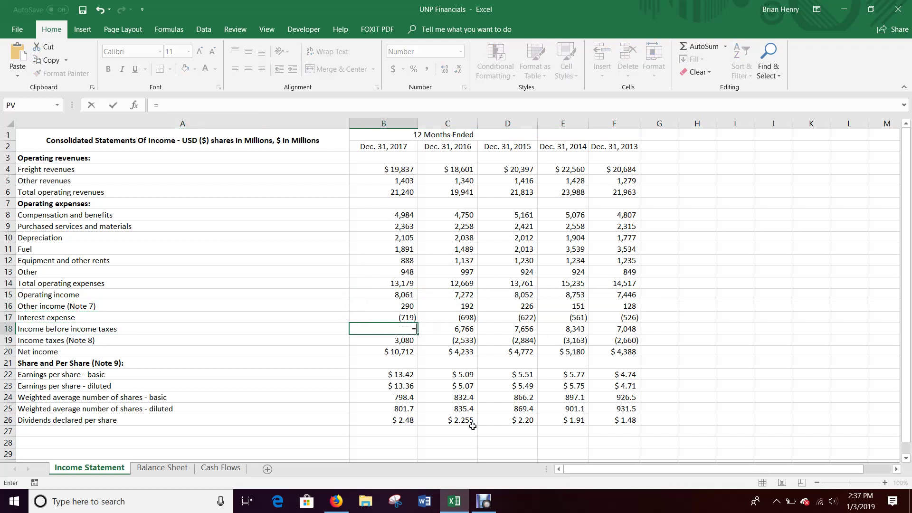
key("Up")
key("Up")
key("Up")
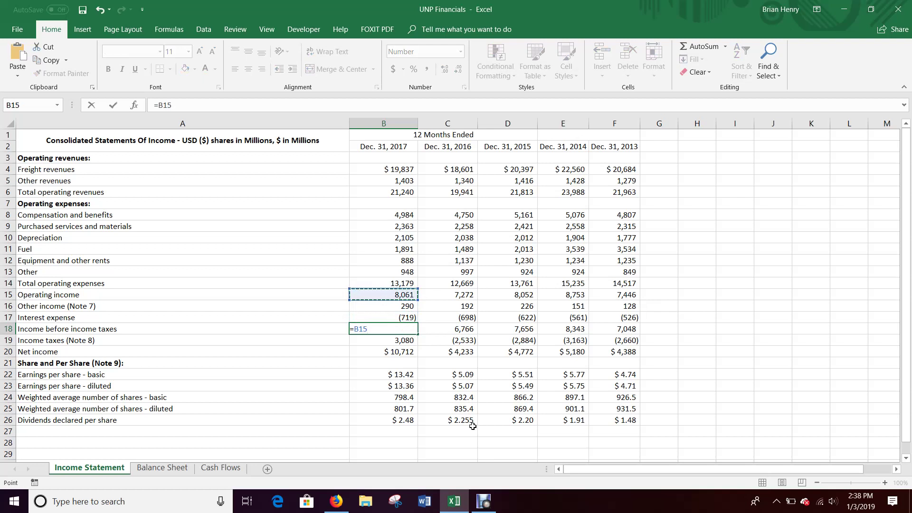
type("+")
key("Up")
key("Up")
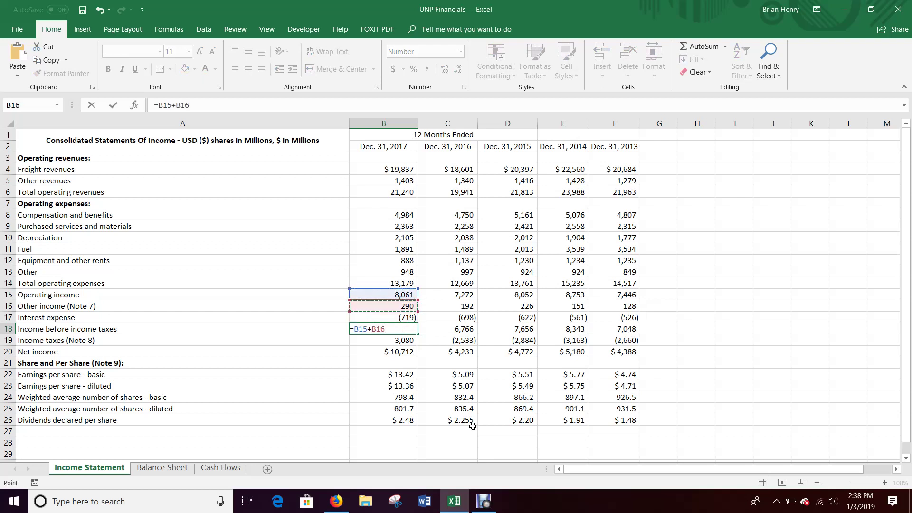
type("+")
key("Up")
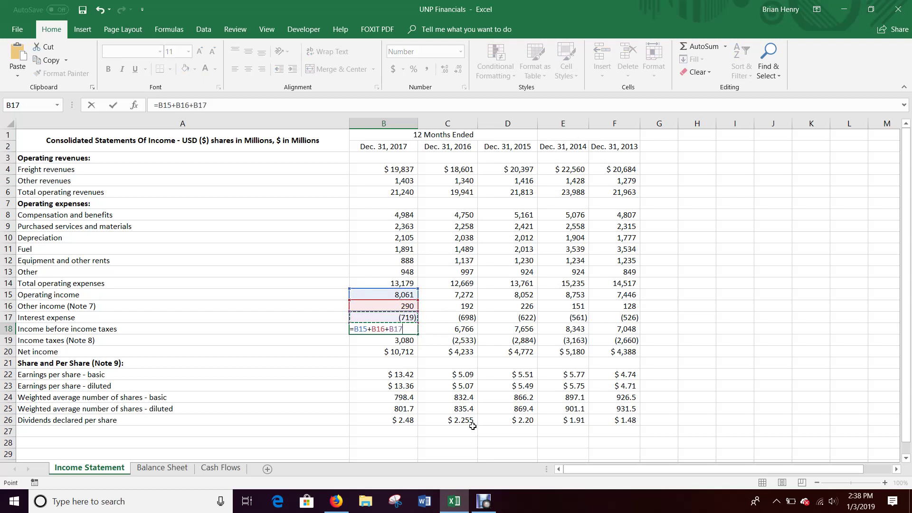
key("Return")
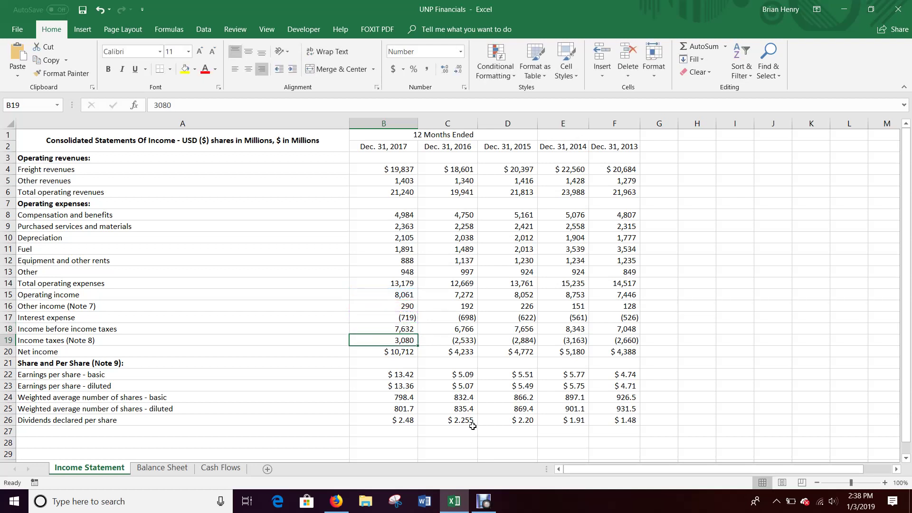
Step: Fill the income before taxes formula across to 2013 and check each year's result
key("Up")
key("ctrl+shift+Right")
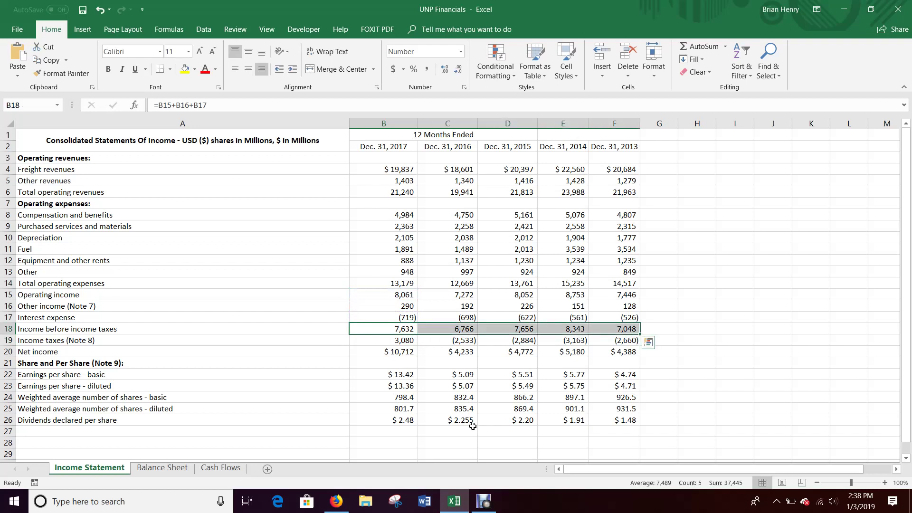
key("Right")
key("Right")
key("Right")
key("Right")
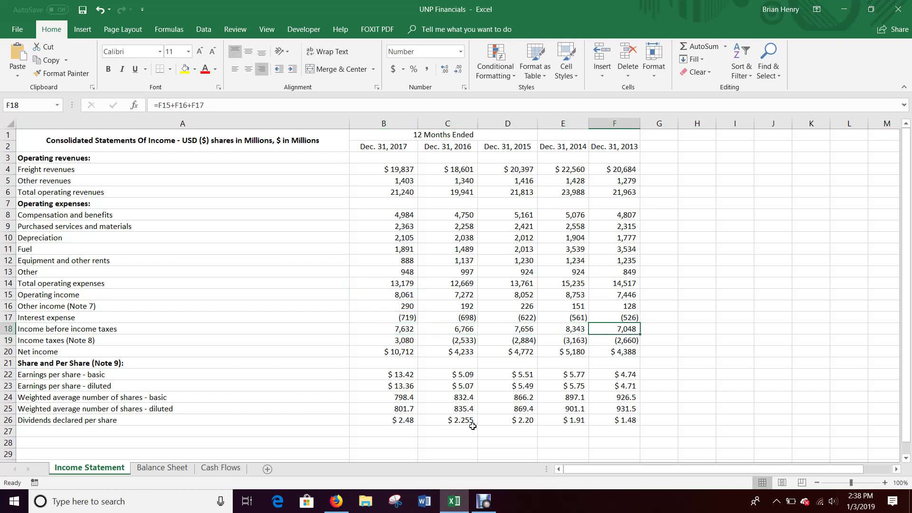
key("Left")
key("Left")
key("Left")
key("Left")
key("Down")
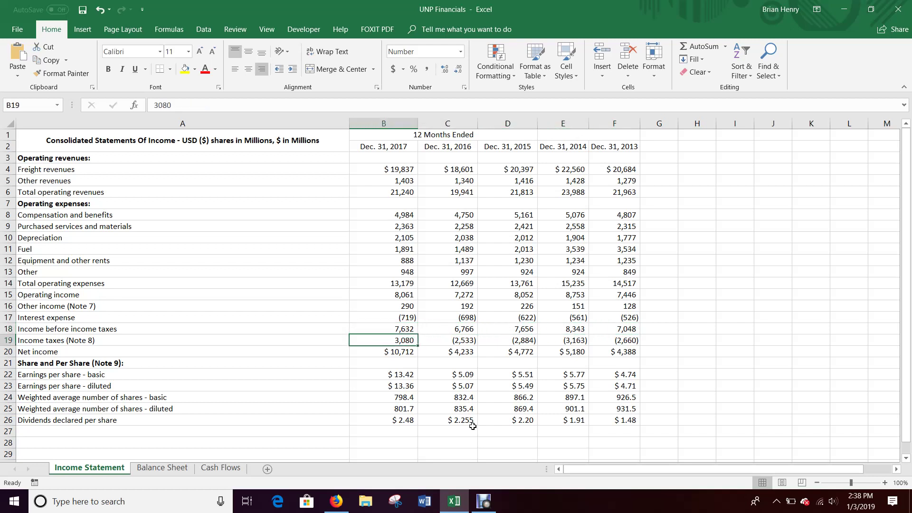
Step: Enter =B18-B19 as 2017 net income in B20, then undo and redo it
key("Down")
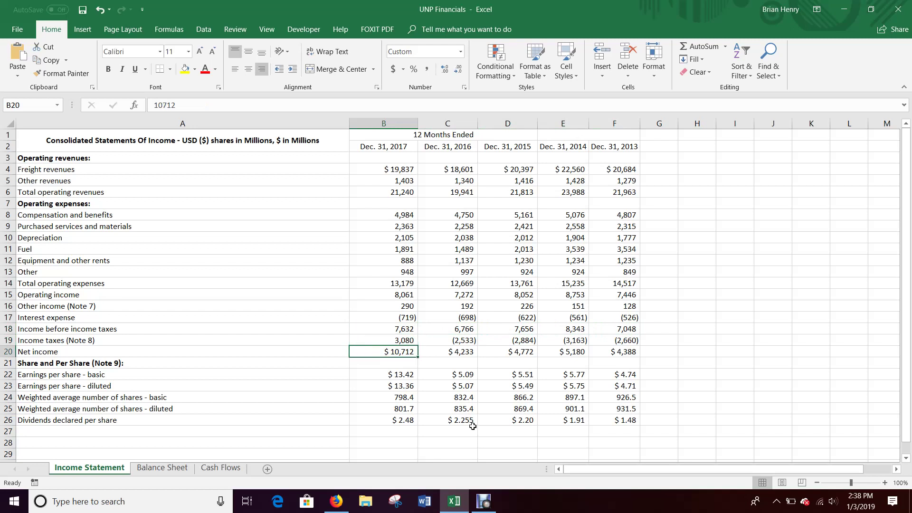
type("=")
key("Up")
key("Up")
type("-")
key("Up")
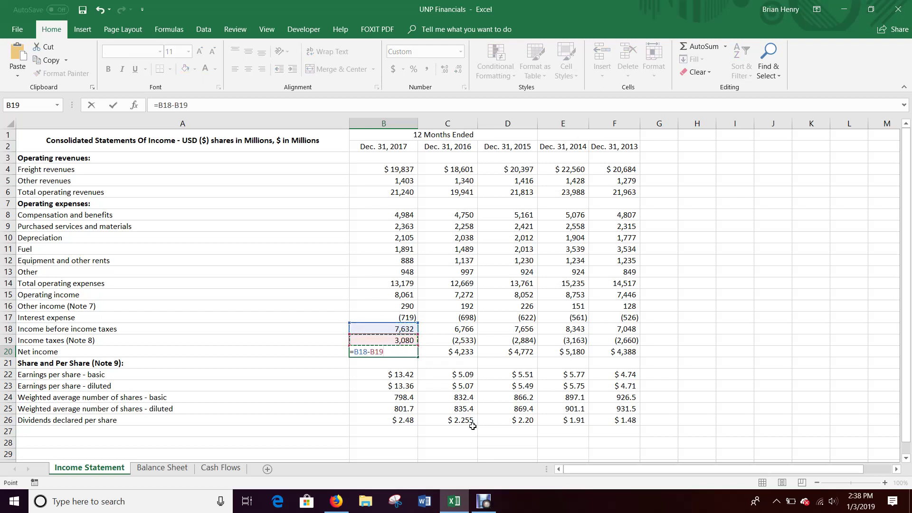
key("Return")
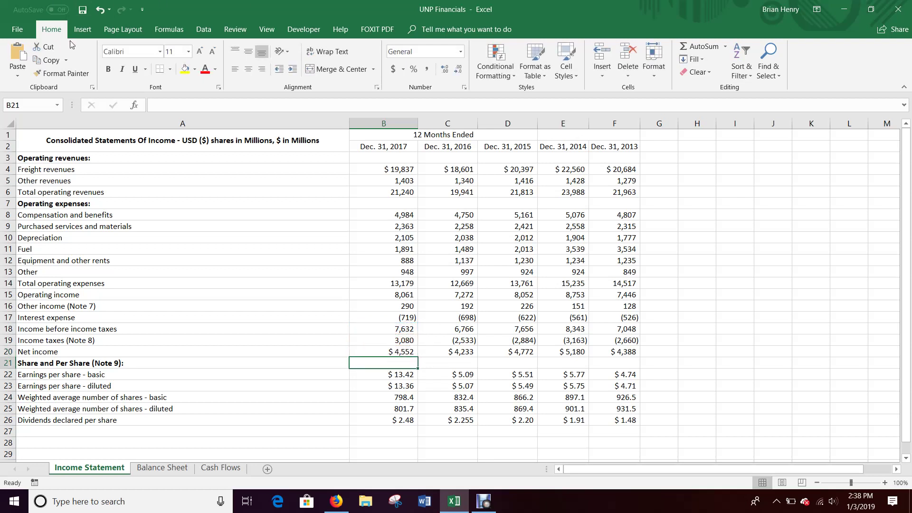
left_click(106, 11)
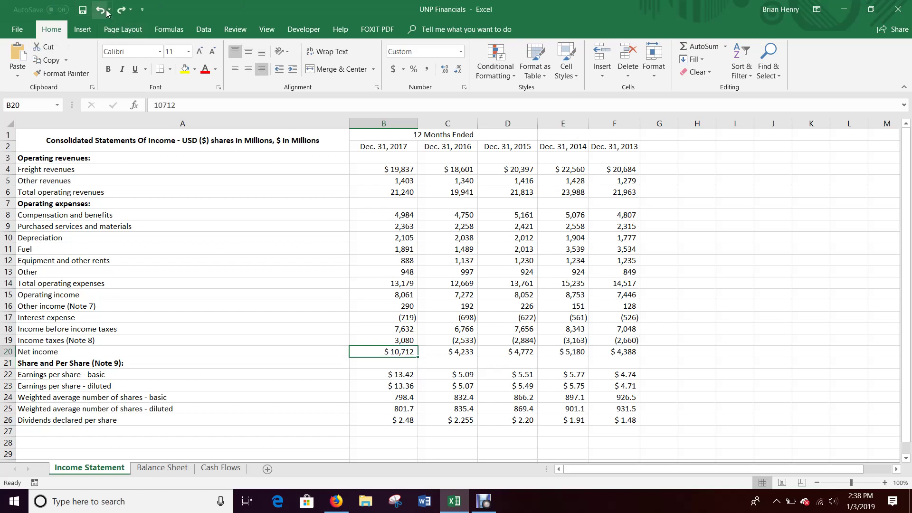
left_click(121, 10)
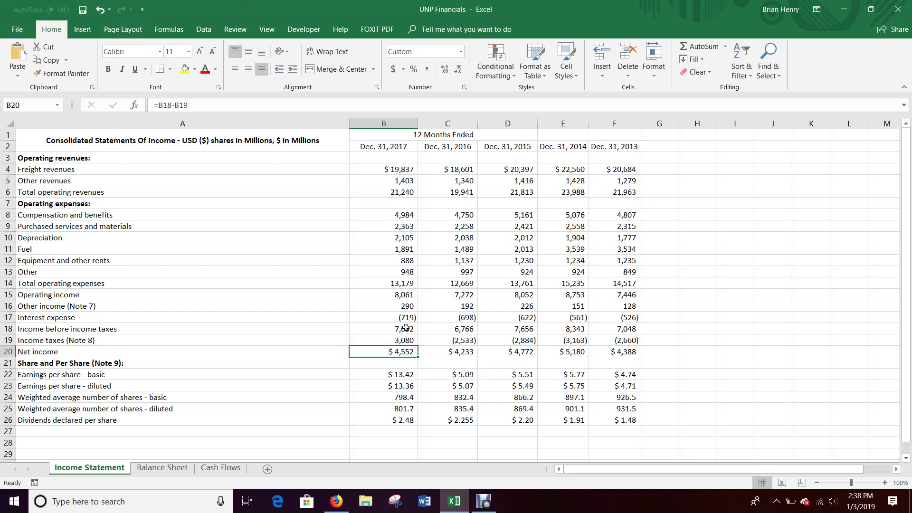
Step: Re-enter 2017 net income as =B18+B19 ($10,712) and select B20:F20
type("=")
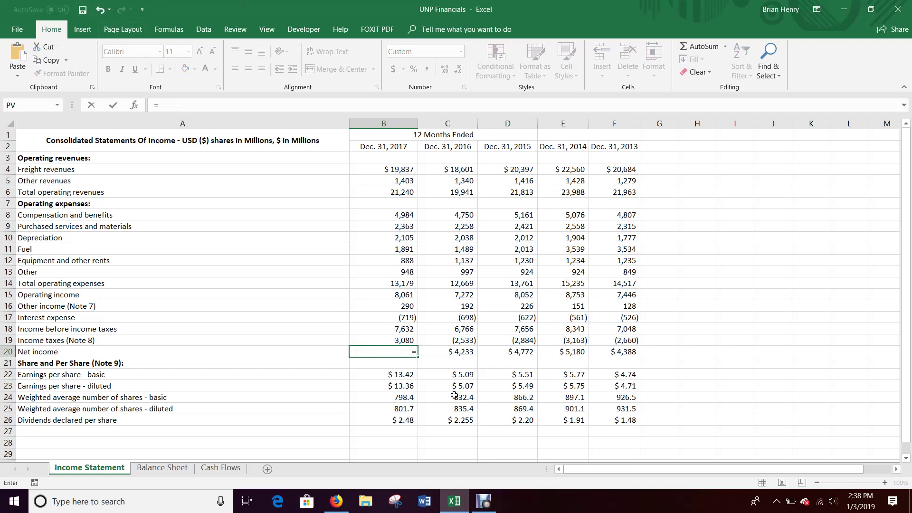
key("Up")
key("Up")
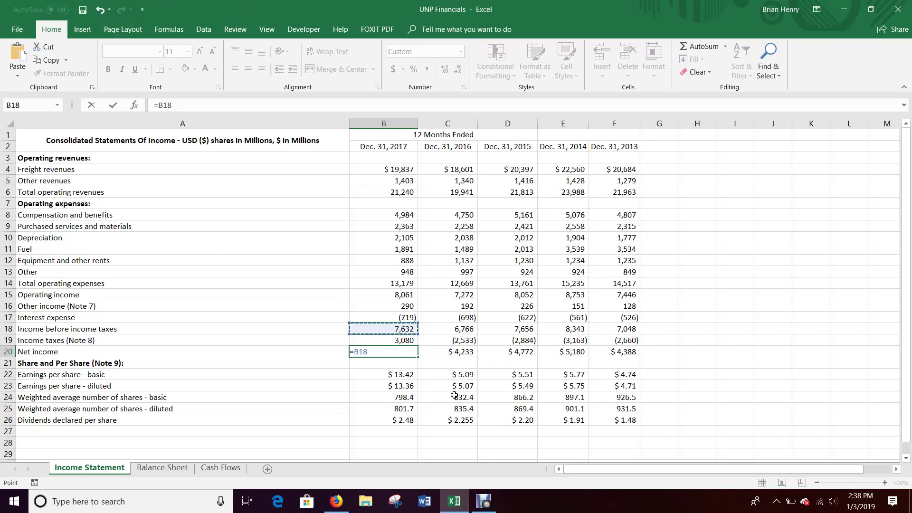
type("+")
key("Up")
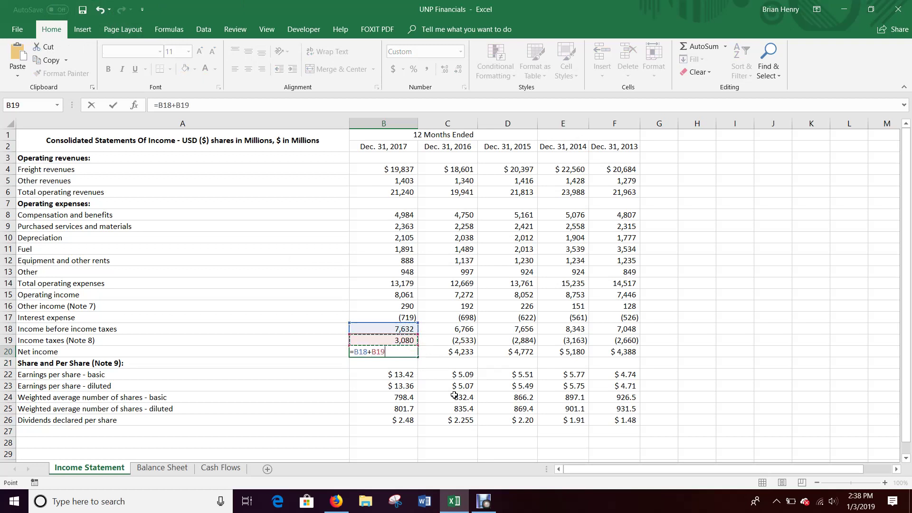
key("Return")
key("Up")
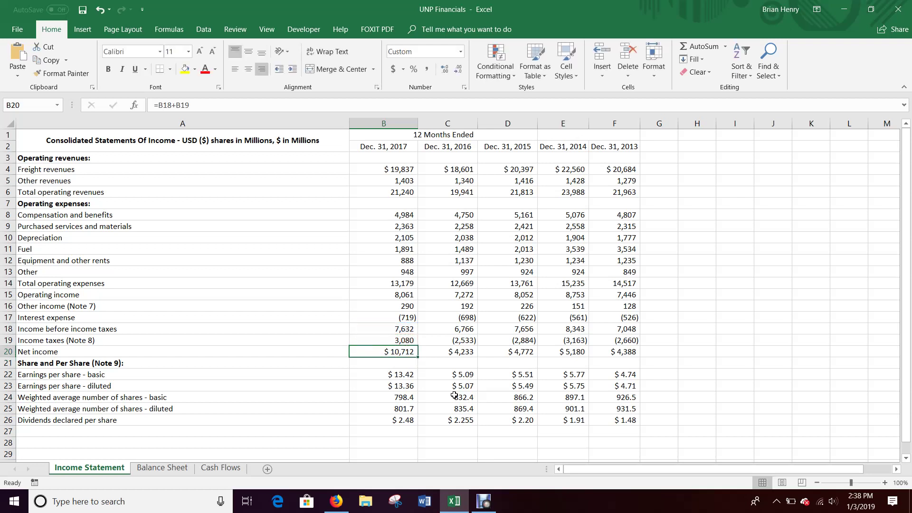
key("ctrl+shift+Right")
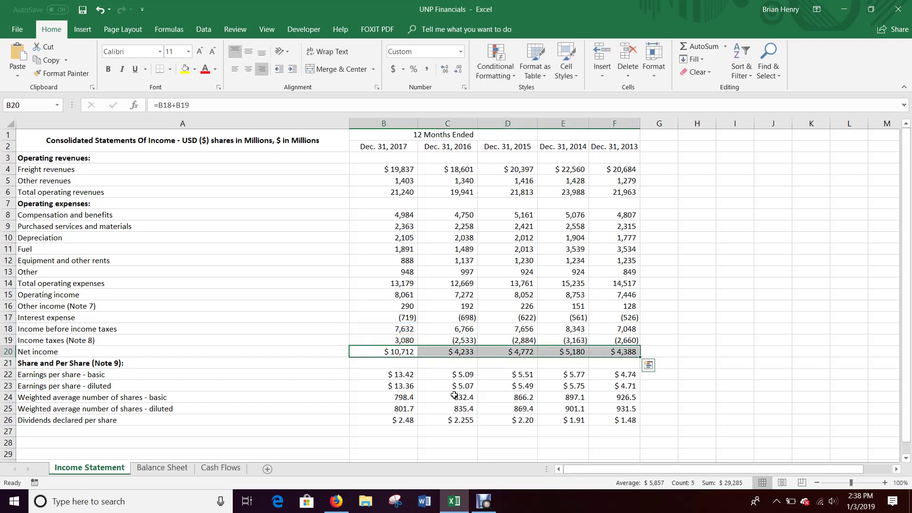
left_click(399, 341)
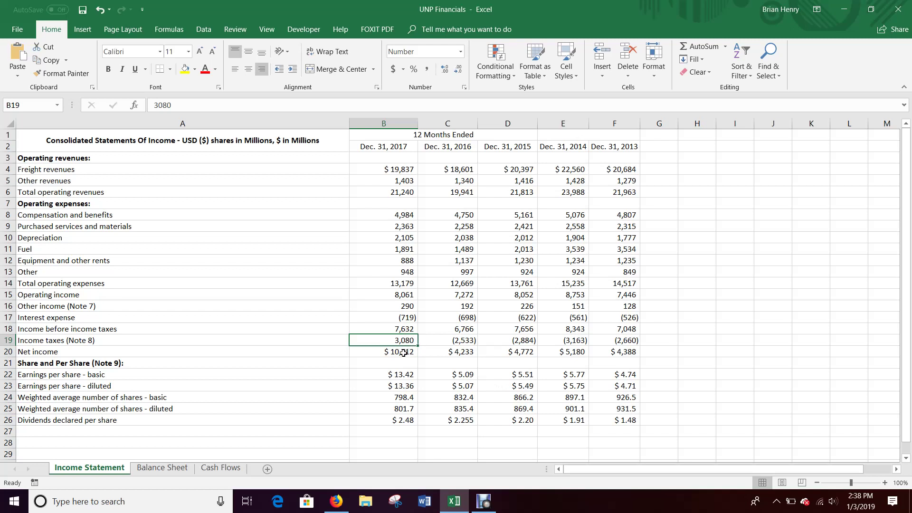
Step: Apply a bottom border to the Income taxes, Interest expense, Total operating expenses and Other revenues rows
left_click_drag(319, 339, 616, 341)
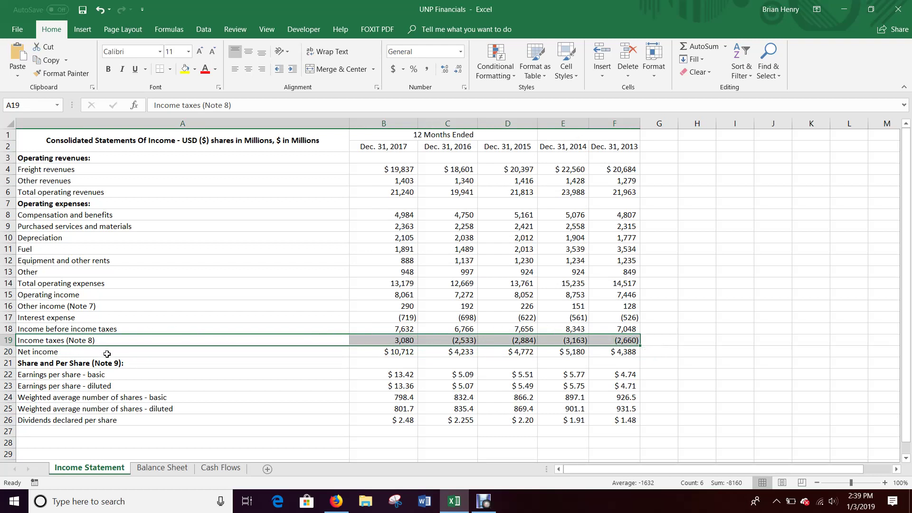
left_click_drag(90, 317, 607, 316, "ctrl")
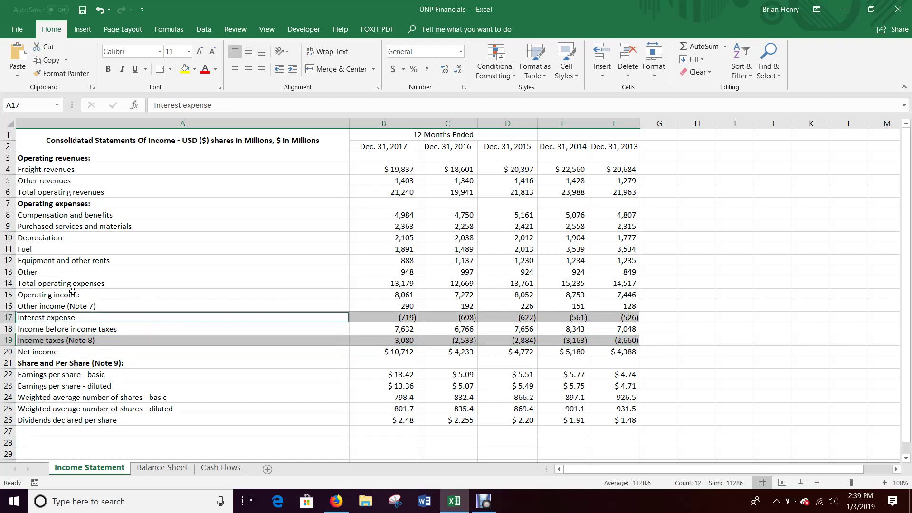
left_click_drag(47, 280, 614, 285)
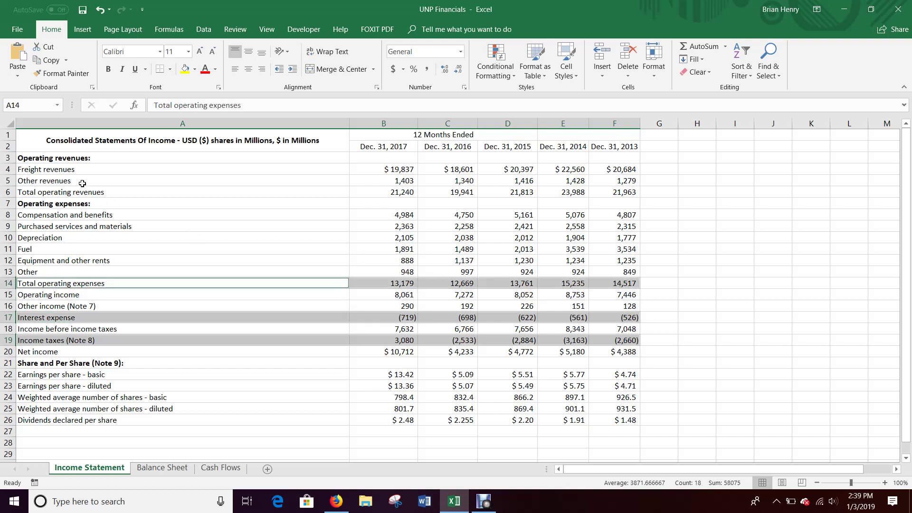
left_click_drag(83, 184, 617, 180)
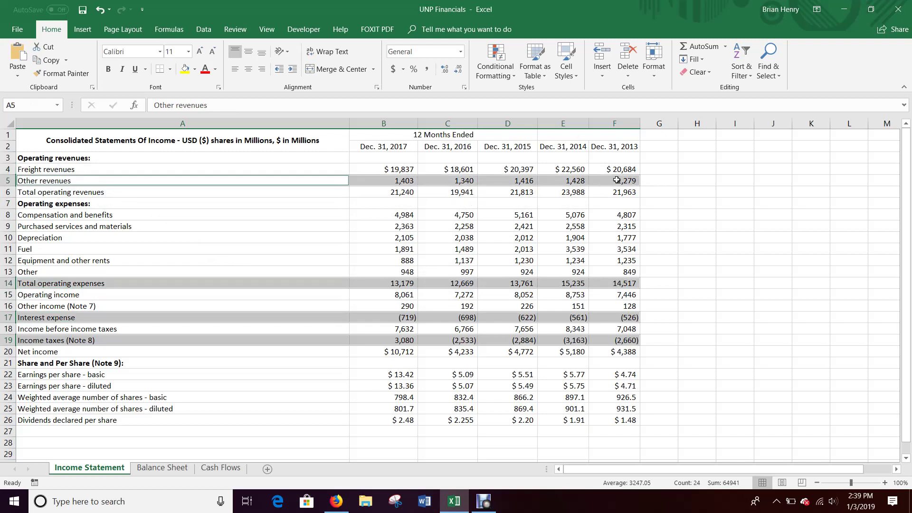
left_click(161, 71)
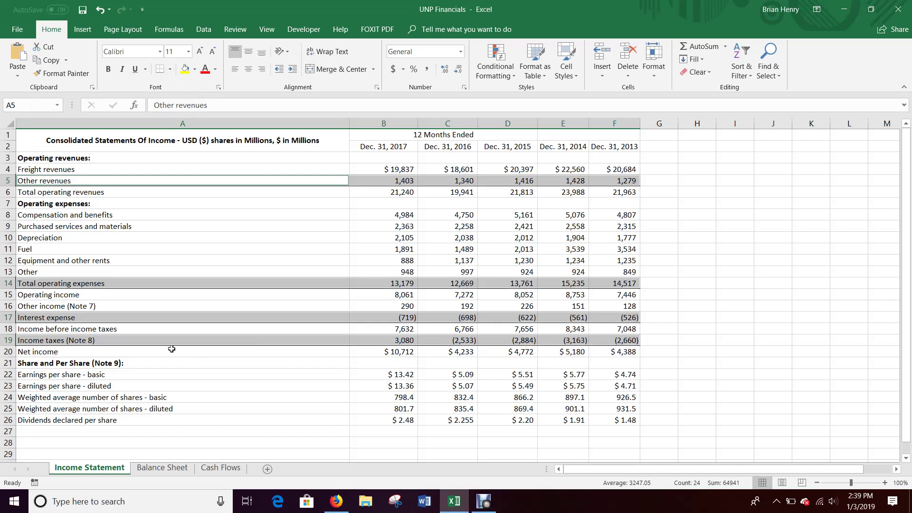
Step: Italicize subtotal rows 20, 18, 15 and 6, then resize column A
left_click_drag(175, 351, 617, 351)
left_click_drag(172, 329, 616, 328)
left_click_drag(98, 297, 626, 297)
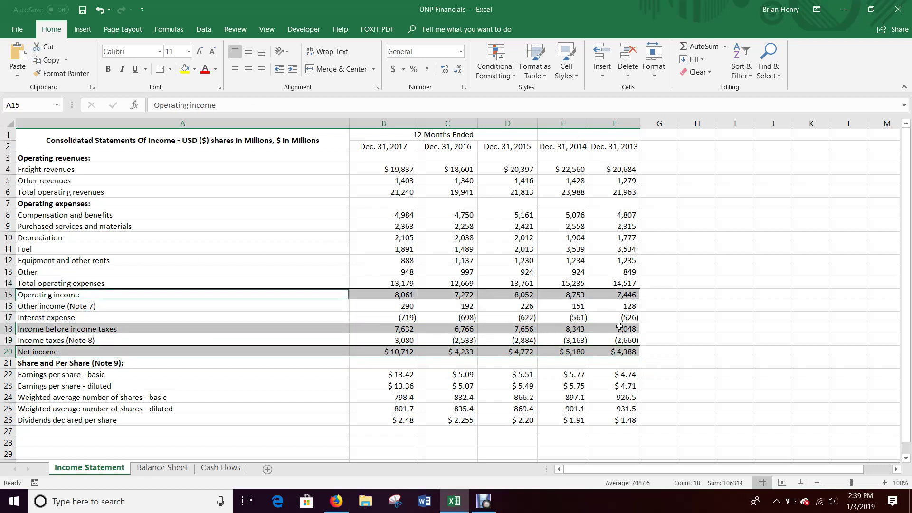
left_click_drag(181, 192, 623, 195)
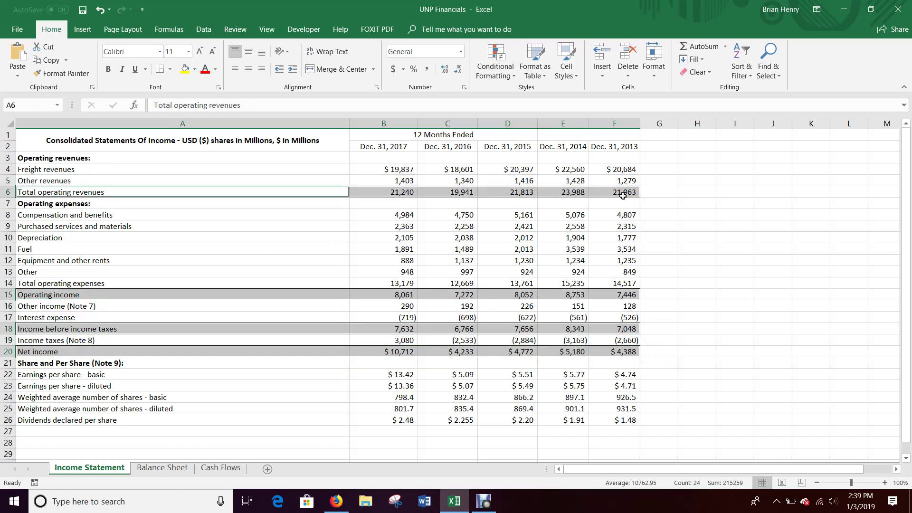
key("ctrl+i")
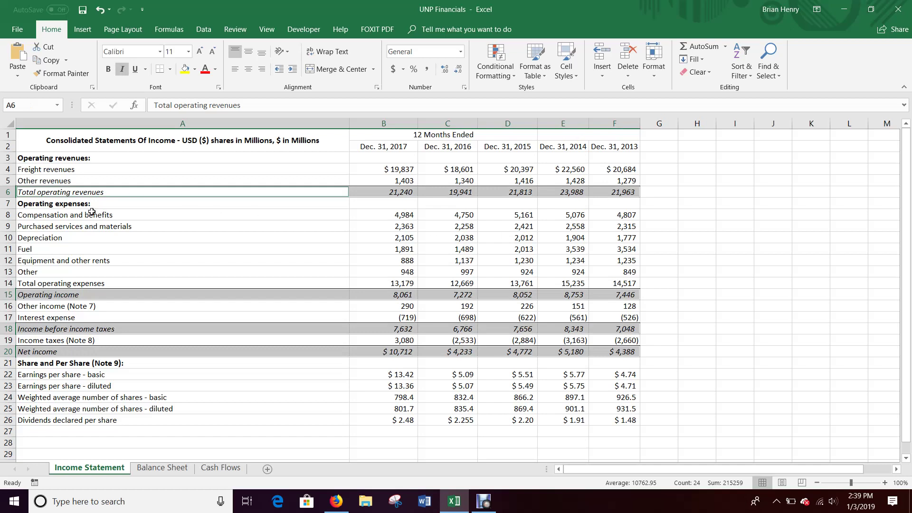
left_click(711, 317)
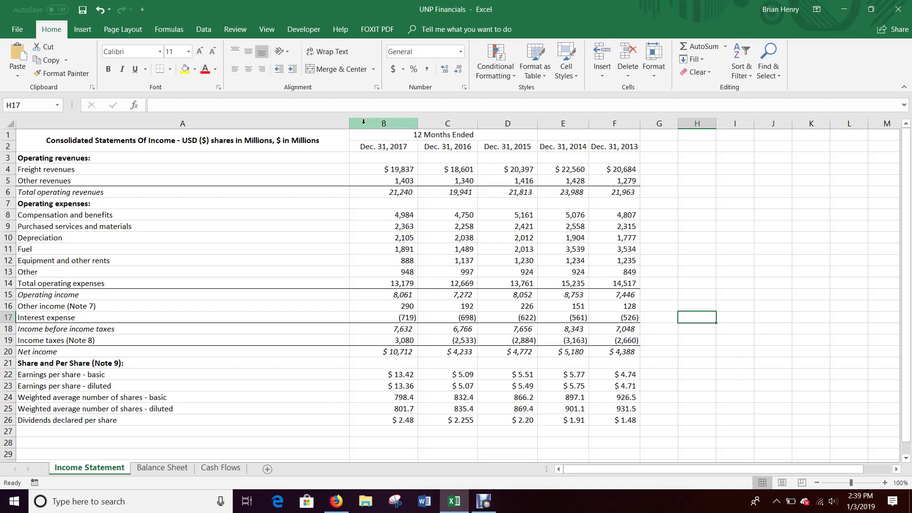
left_click_drag(354, 126, 331, 124)
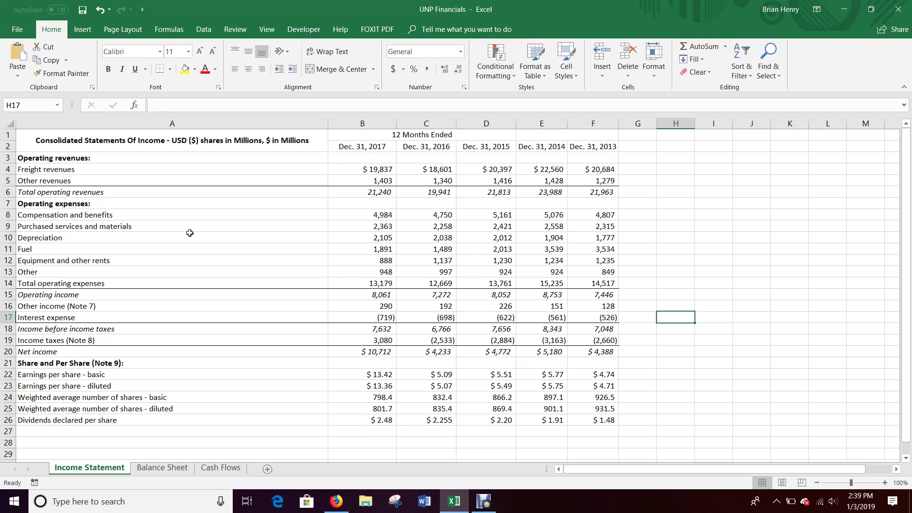
Step: Glance at the Income Statement, then return to the top of the Balance Sheet
left_click(162, 469)
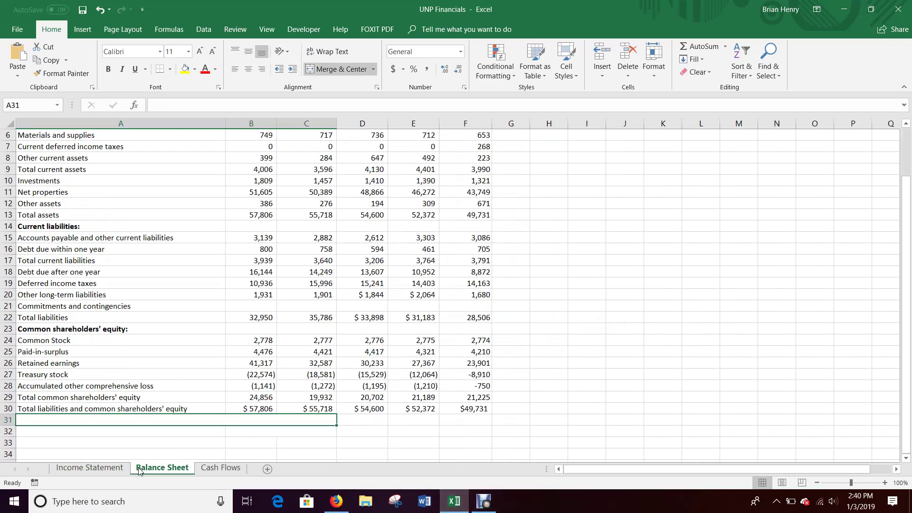
left_click(113, 470)
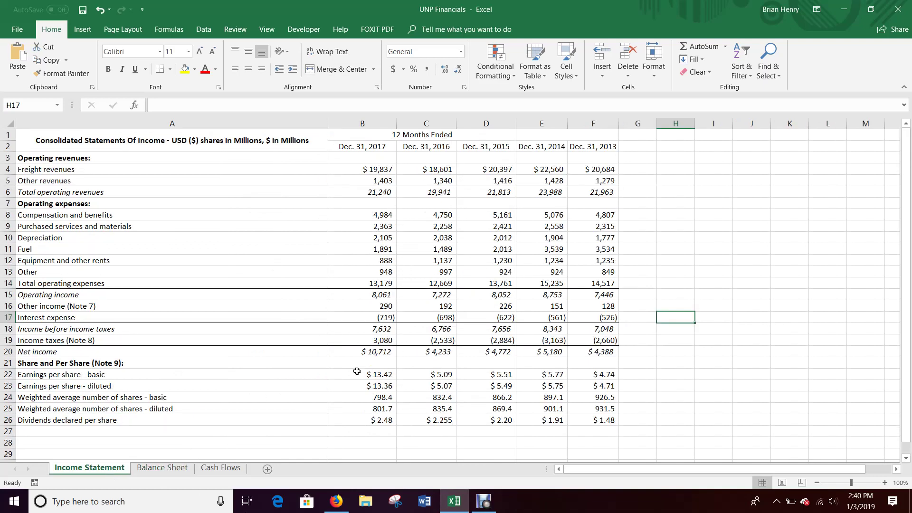
left_click(162, 468)
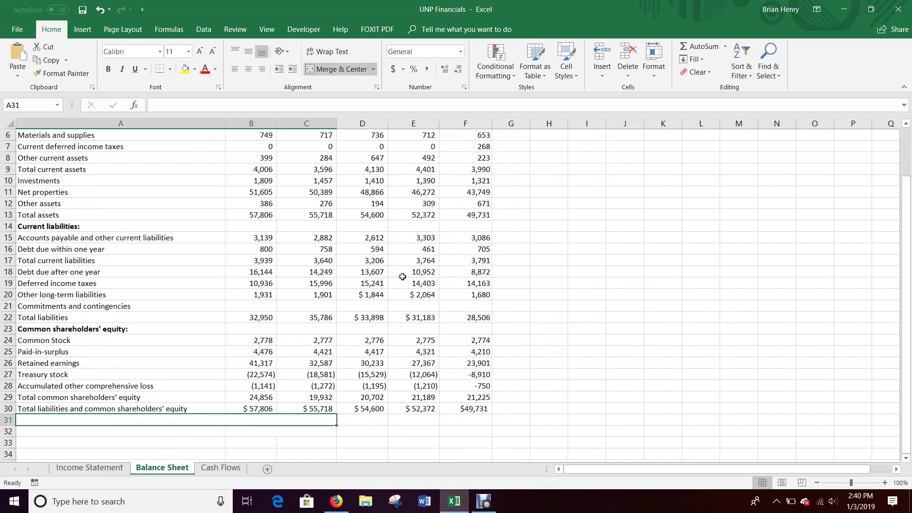
scroll(218, 282, "up", 2)
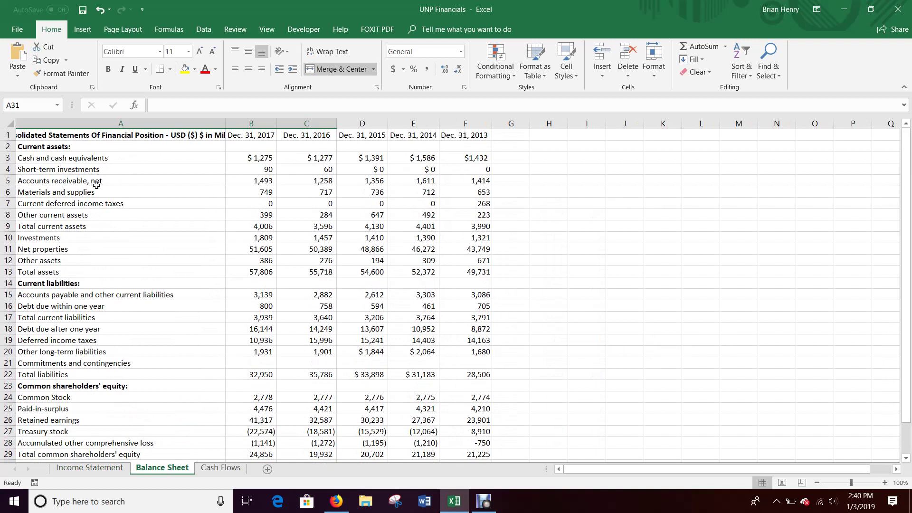
Step: Enter =SUM(B3:B8) in B9 for Total current assets (4,006) and select B9:F9
left_click(79, 226)
left_click(272, 229)
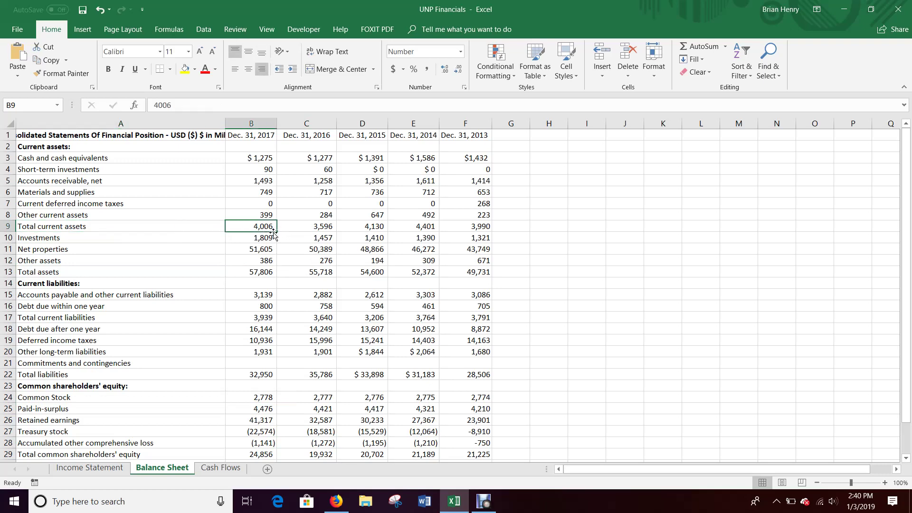
type("=sum(")
key("Up")
key("shift+Up")
key("shift+Up")
key("shift+Up")
key("shift+Up")
key("shift+Up")
key("Return")
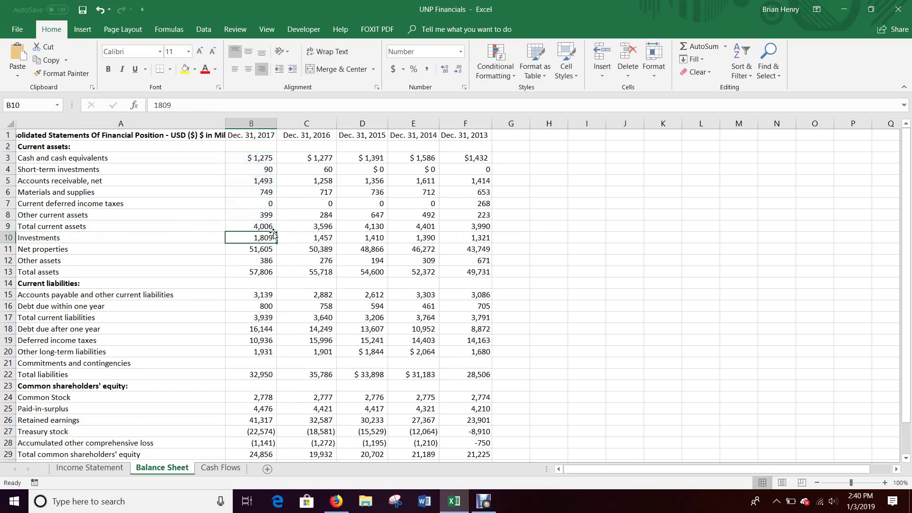
key("Up")
key("shift+Right")
key("shift+Right")
key("shift+Right")
key("shift+Right")
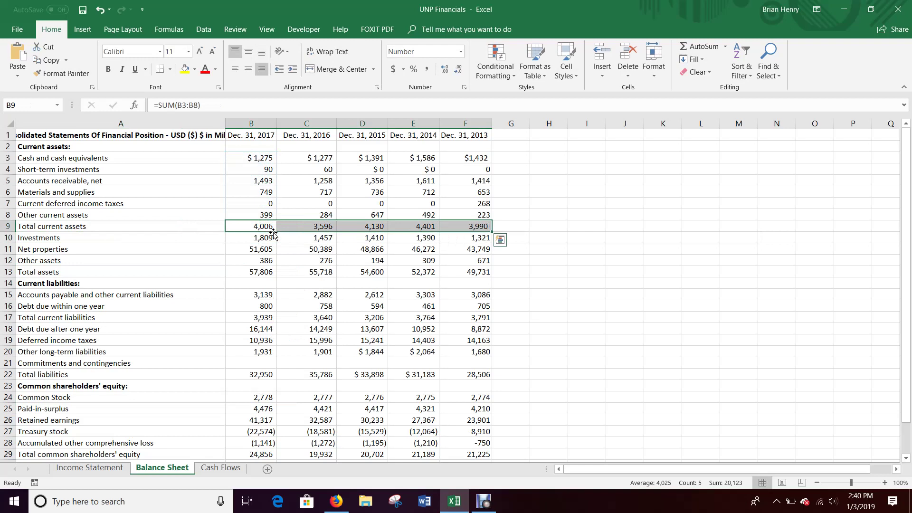
Step: Review the Net properties, Investments and Other assets cells, ending at Total assets B13
key("Down")
key("Down")
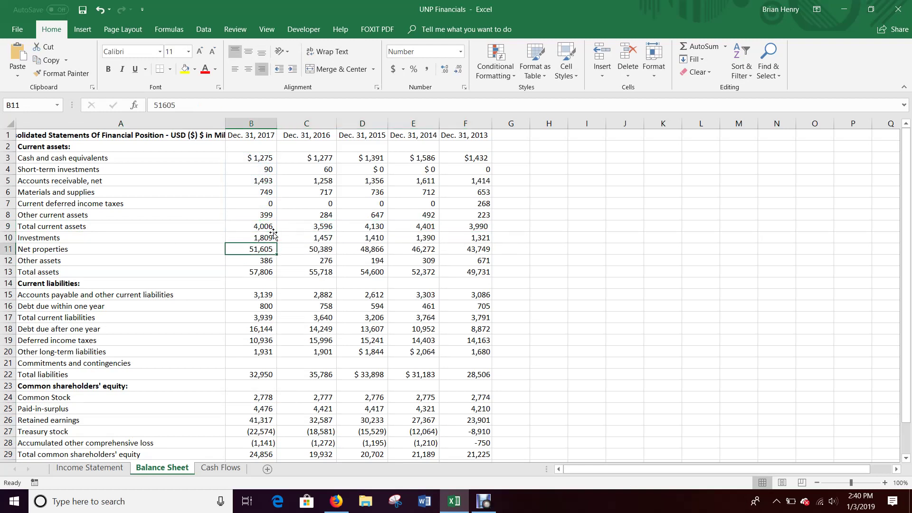
key("Down")
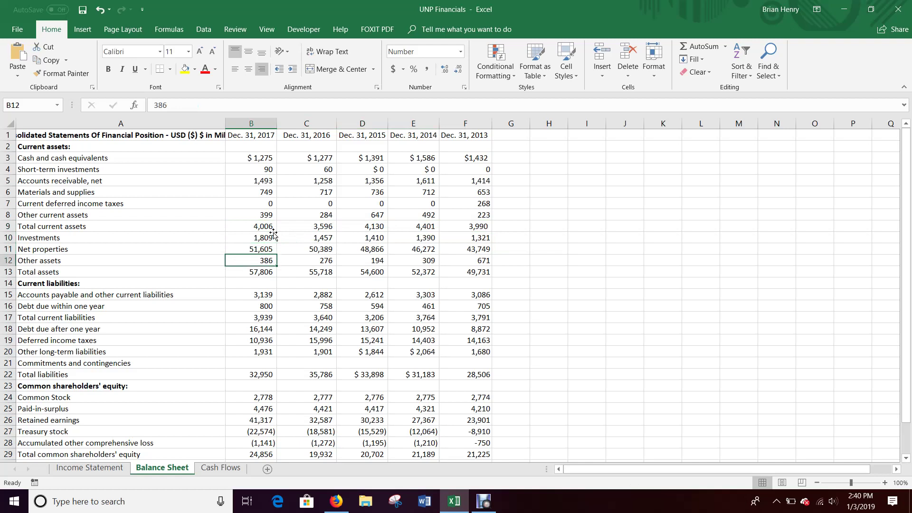
key("Up")
key("Up")
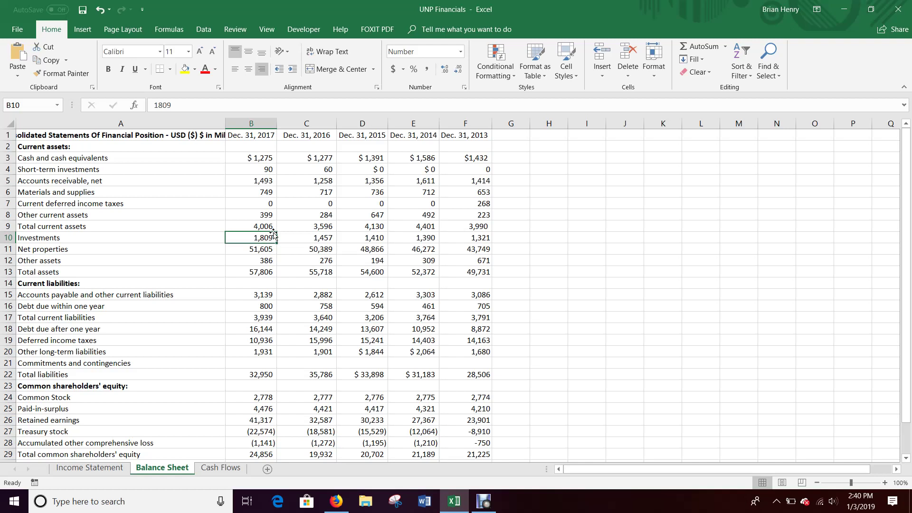
key("Down")
key("Down")
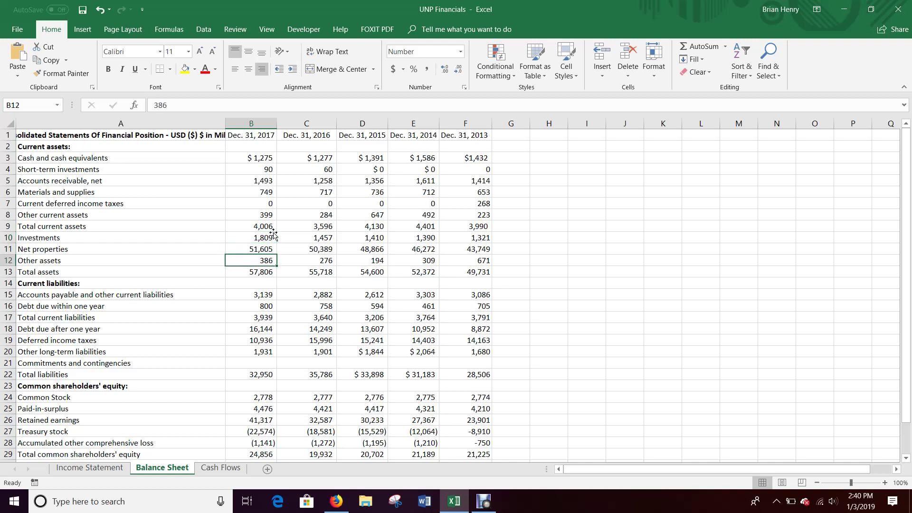
key("Down")
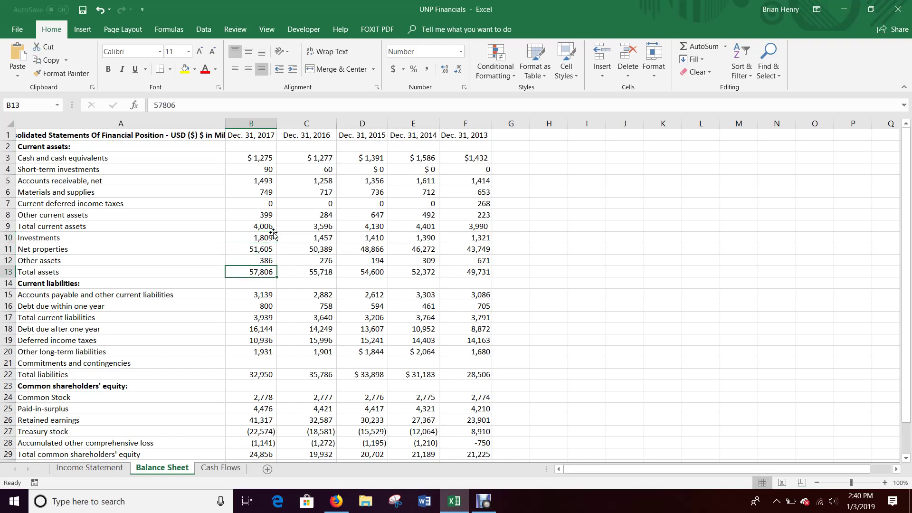
Step: Enter =SUM(B9:B12) in B13 for 2017 Total assets
type("=")
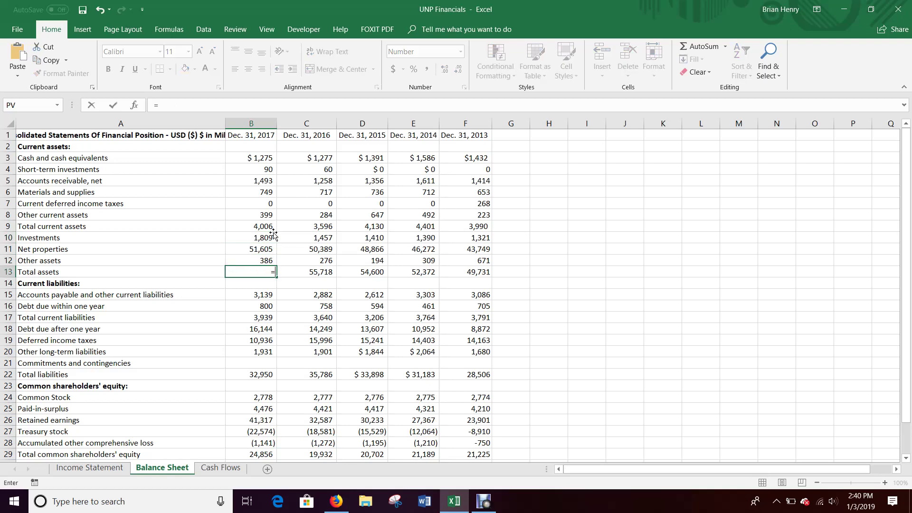
type("sum(")
key("Up")
key("shift+Up")
key("shift+Up")
key("shift+Up")
key("shift+Up")
key("shift+Up")
key("shift+Up")
key("shift+Down")
key("shift+Down")
key("shift+Down")
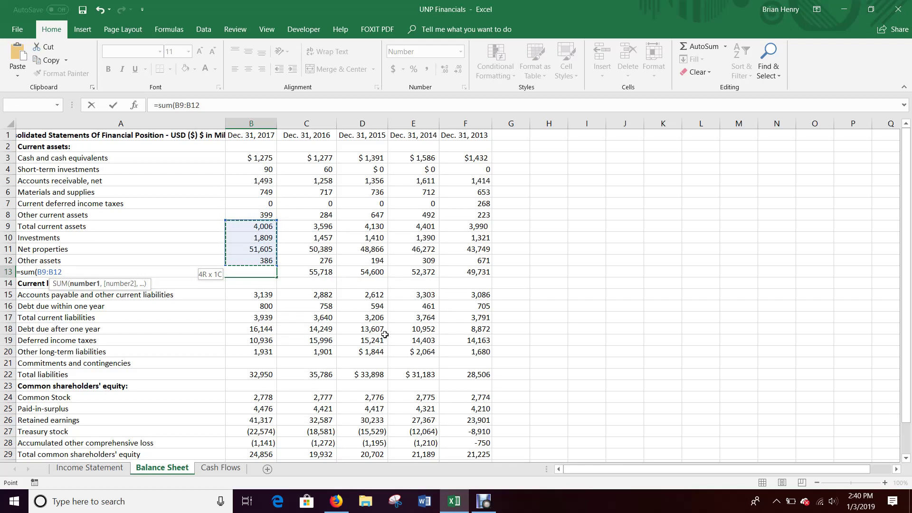
key("Return")
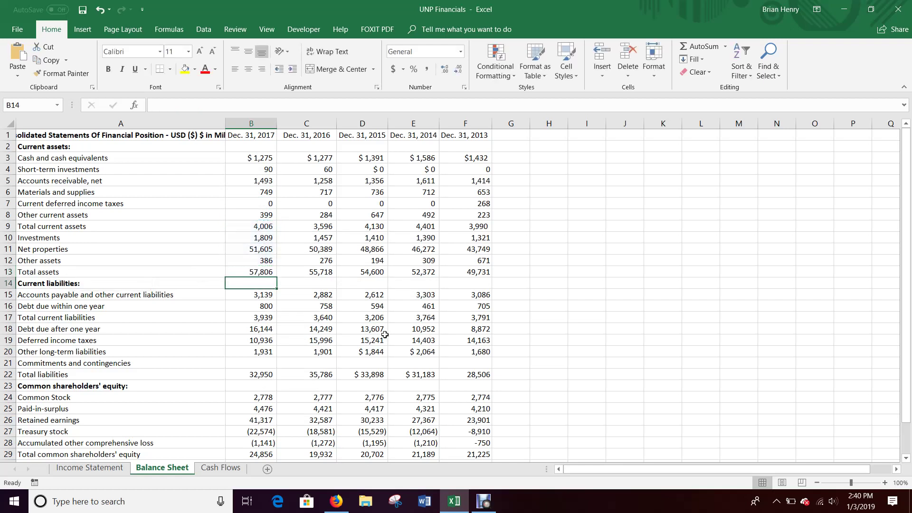
key("ctrl+z")
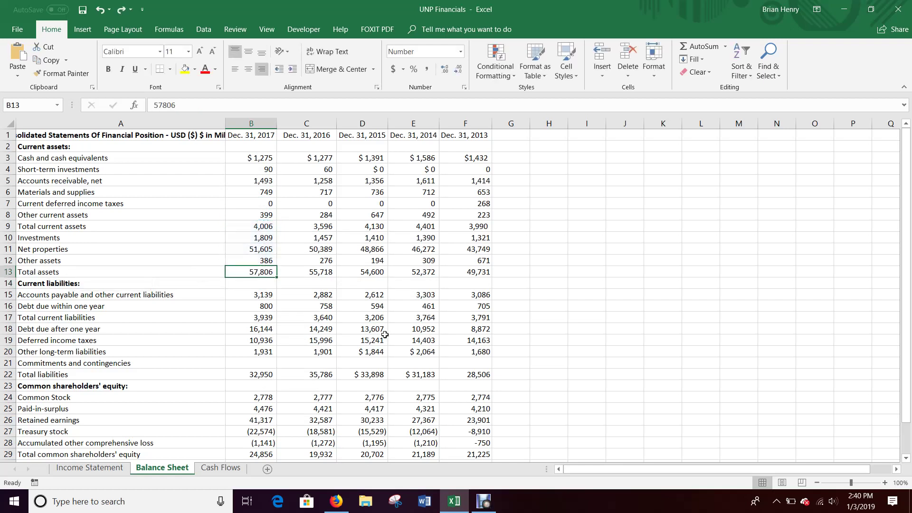
key("ctrl+y")
Step: Extend the Total assets formula across B13:F13 and confirm F13 holds =SUM(F9:F12)
key("ctrl+shift+Right")
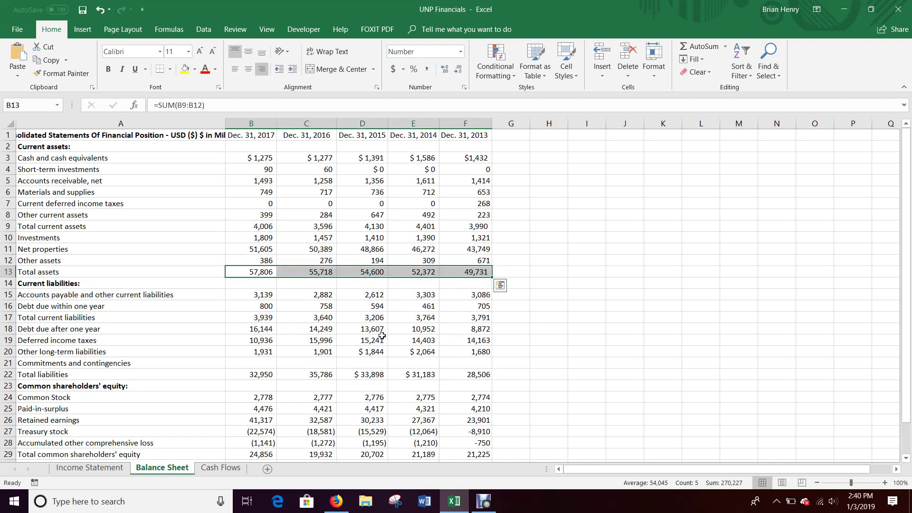
key("ctrl+z")
key("ctrl+y")
left_click(478, 272)
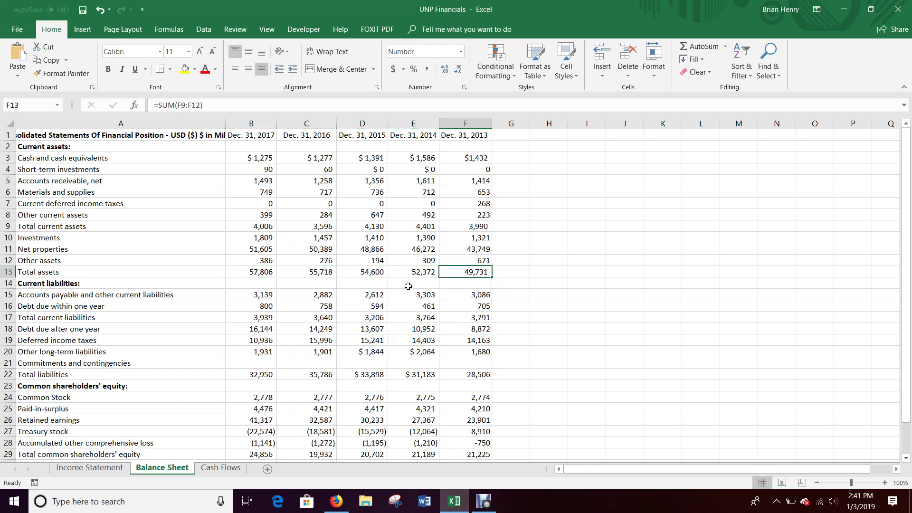
scroll(354, 292, "down", 2)
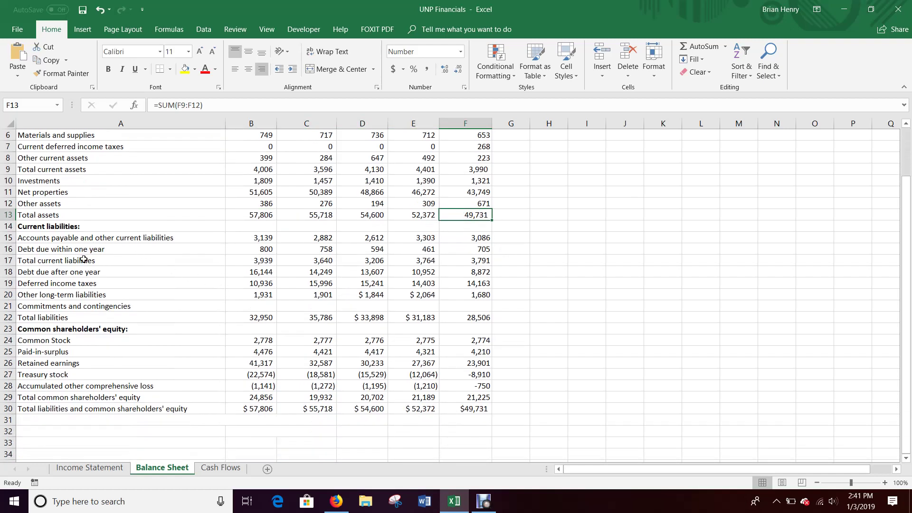
Step: Enter =B15+B16 in B17 for Total current liabilities (3,939) and select B17:F17
left_click(237, 262)
type("=")
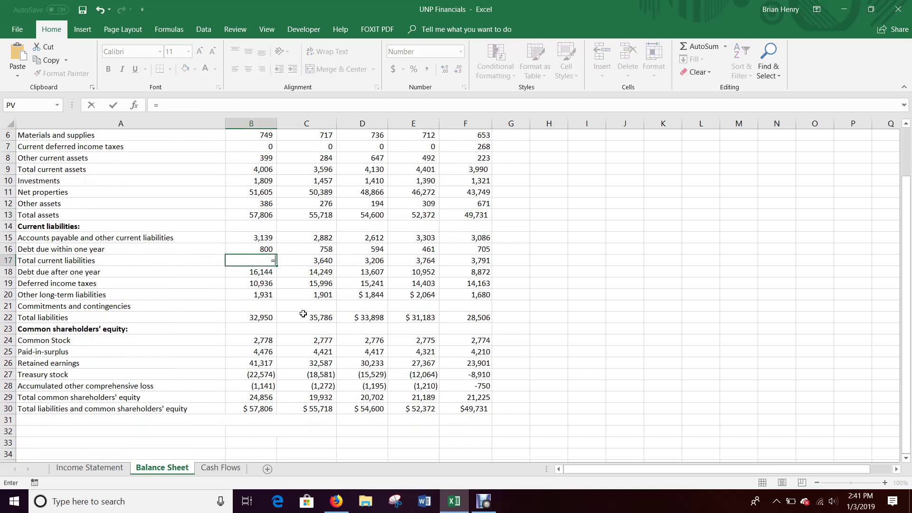
key("Up")
key("Up")
type("+")
key("Up")
key("Return")
key("Up")
key("shift+Right")
key("shift+Right")
key("shift+Right")
key("shift+Right")
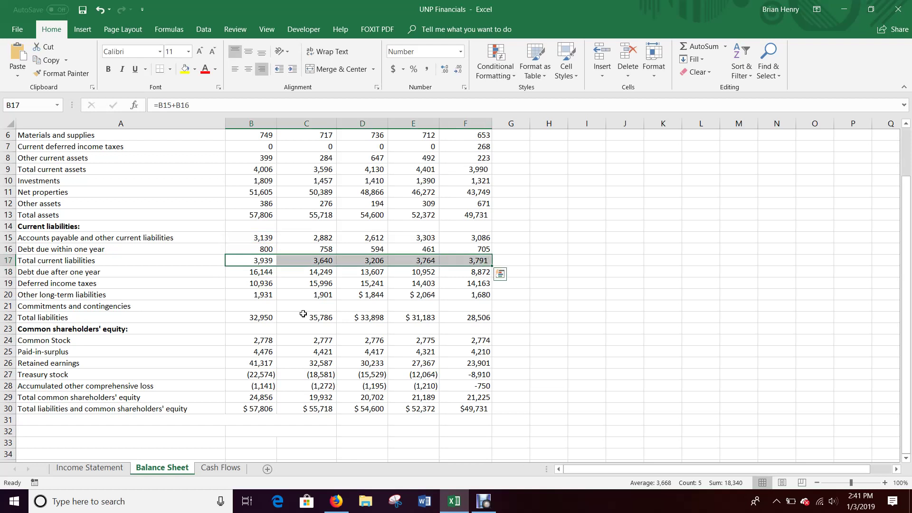
Step: Enter =SUM(B17:B21) in B22 for 2017 Total liabilities, showing 32,950
key("Down")
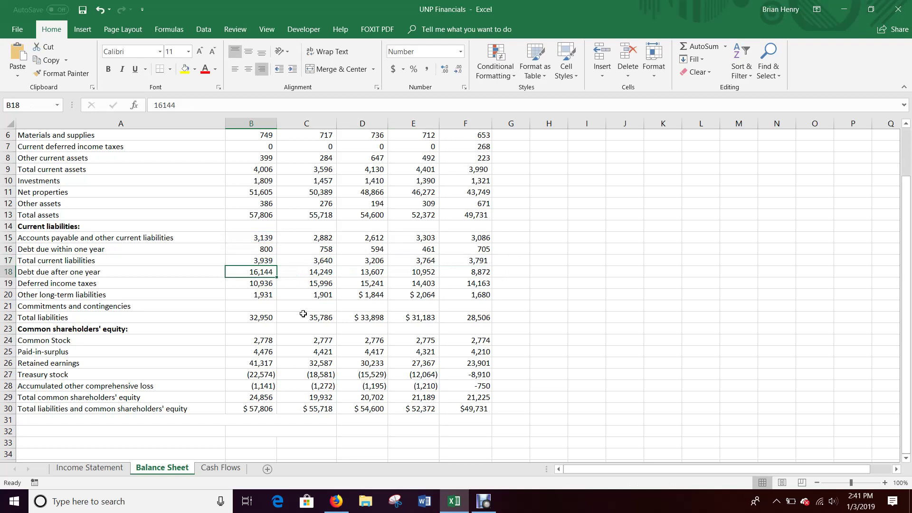
key("Down")
key("Down")
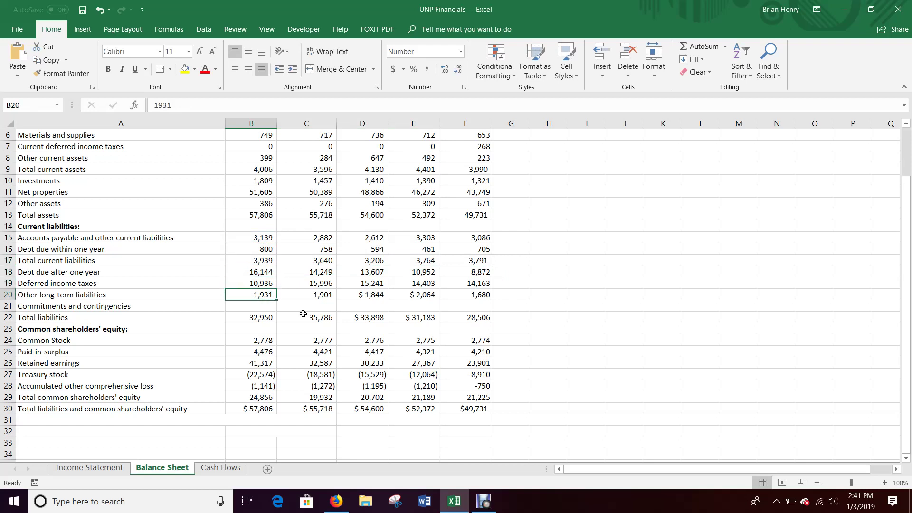
key("Down")
key("Down")
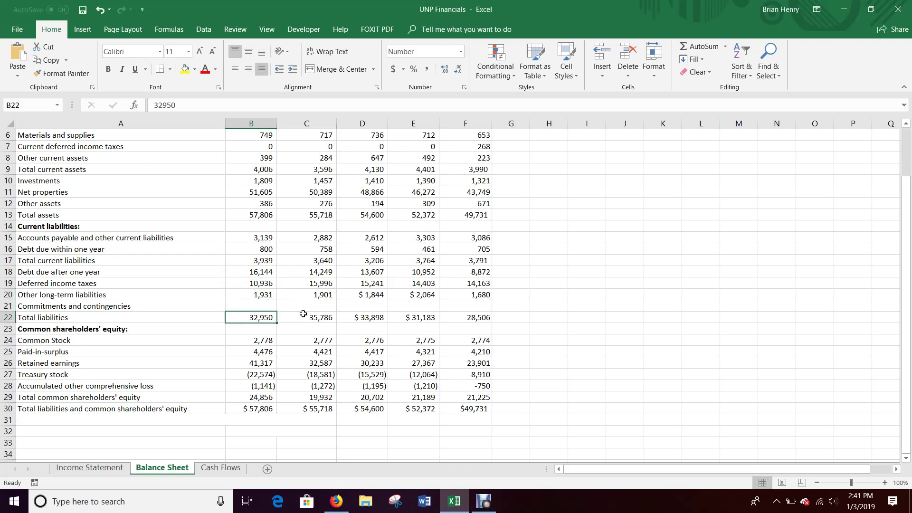
type("=sum(")
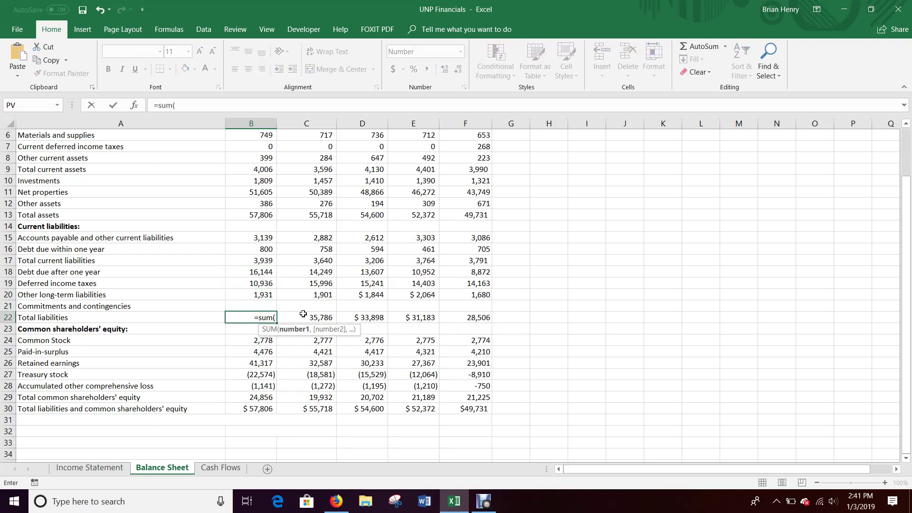
key("Up")
key("shift+Up")
key("shift+Up")
key("shift+Up")
key("shift+Up")
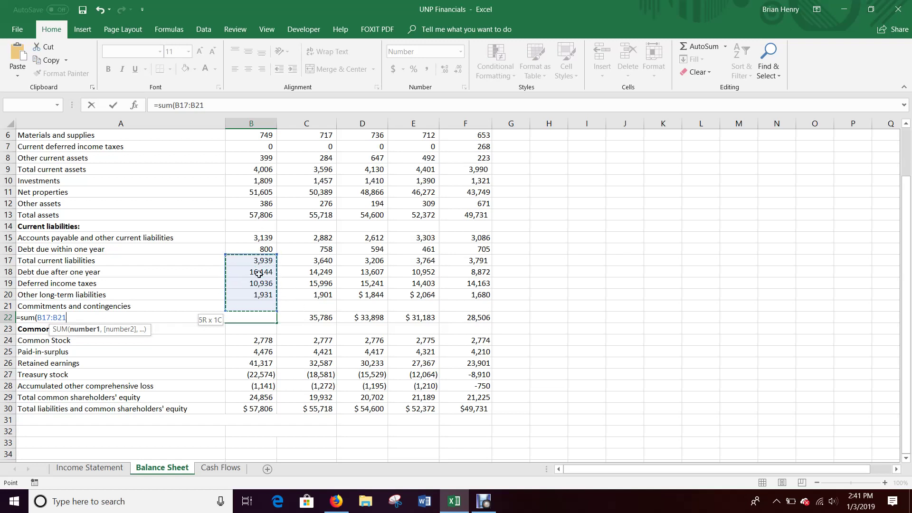
key("Return")
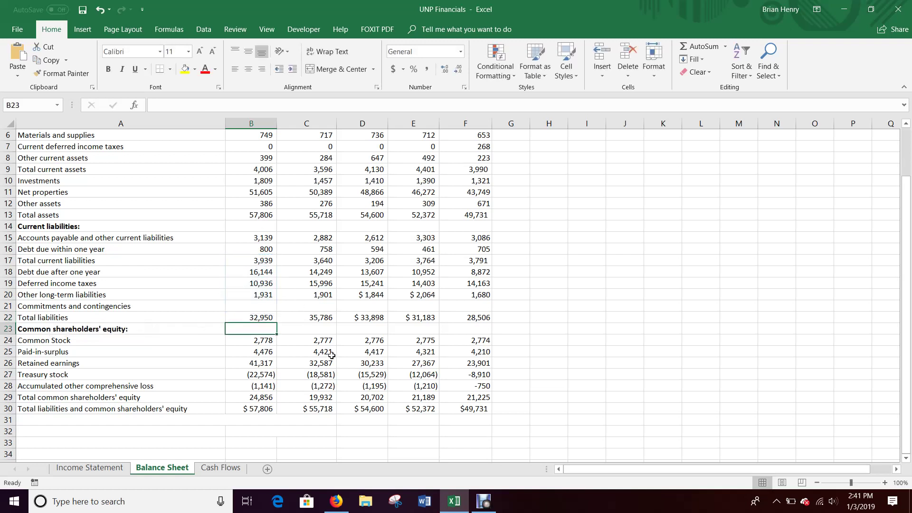
key("Up")
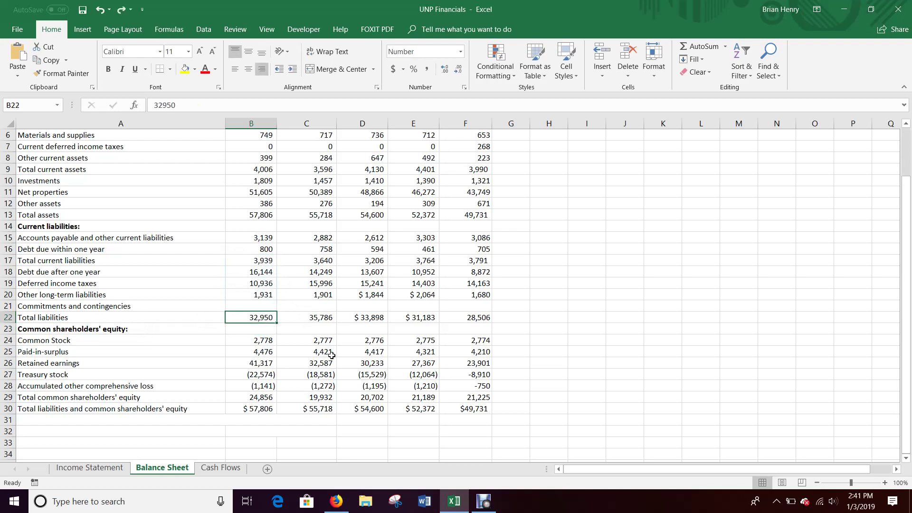
Step: Apply comma style to the total liabilities row B22:F22, dropping its dollar signs
key("ctrl+shift+Right")
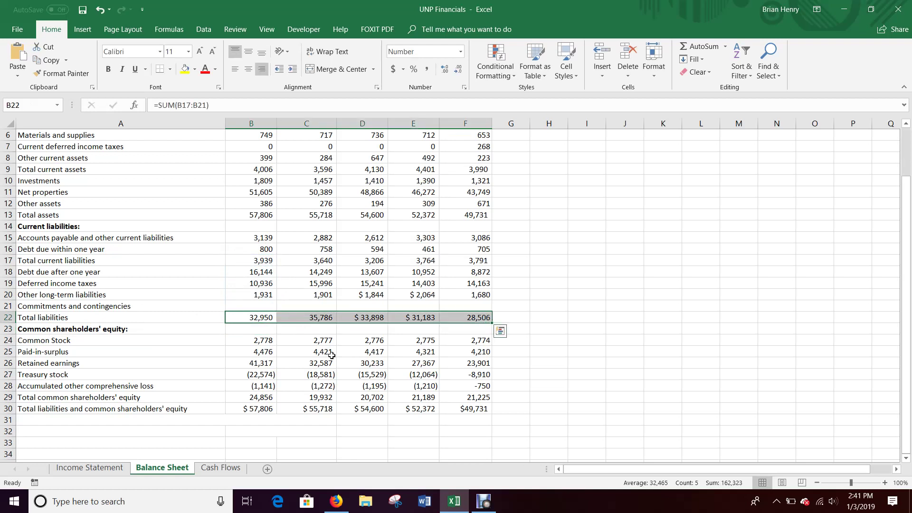
key("ctrl+shift+1")
scroll(309, 352, "down", 3)
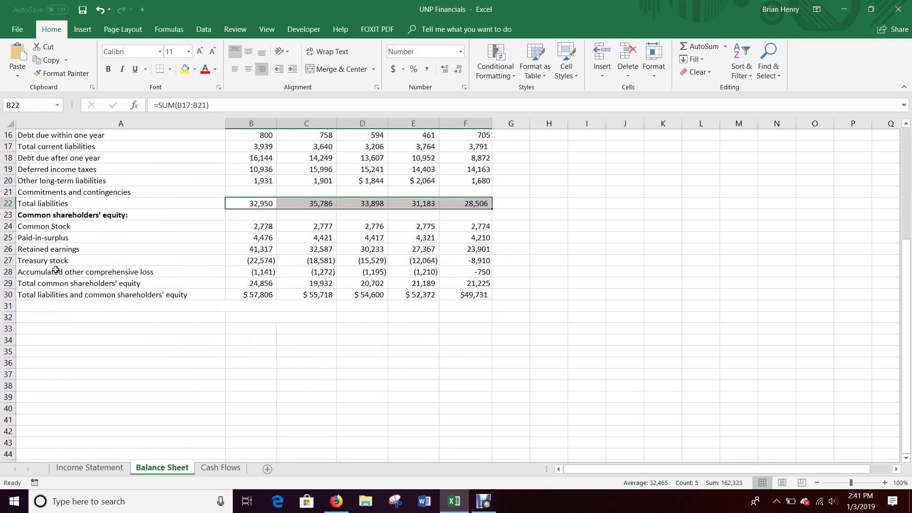
Step: Make total common shareholders' equity =SUM(B24:B28) in B29 and fill it right to F29
left_click(236, 285)
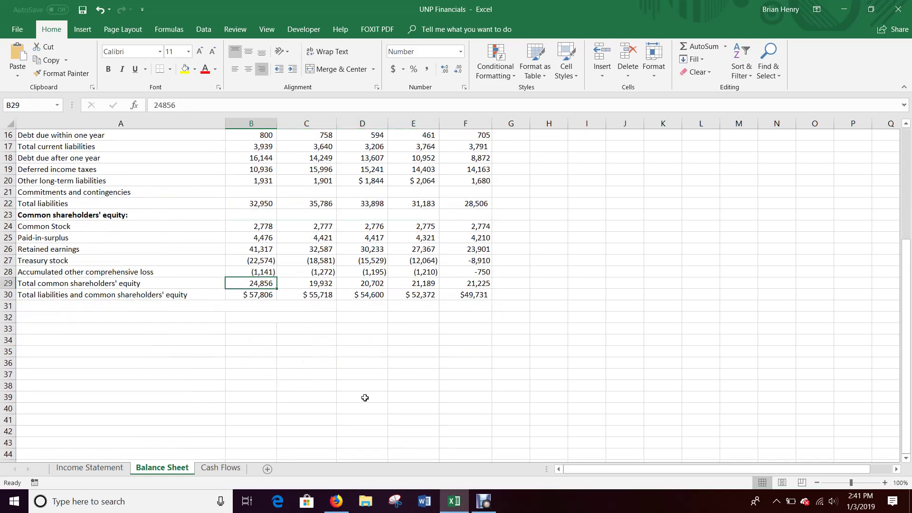
left_click_drag(258, 226, 261, 272)
left_click(263, 283)
type("=sum(")
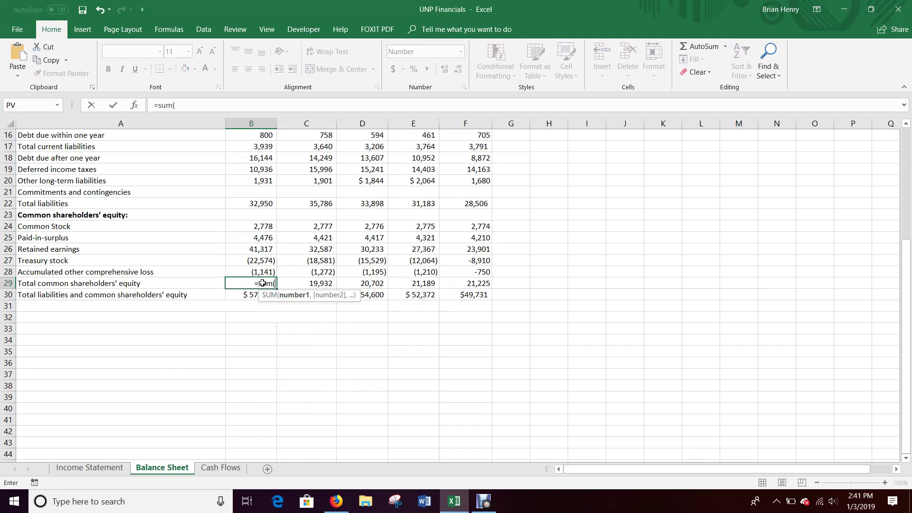
key("Up")
key("shift+Up")
key("shift+Up")
key("shift+Up")
key("shift+Up")
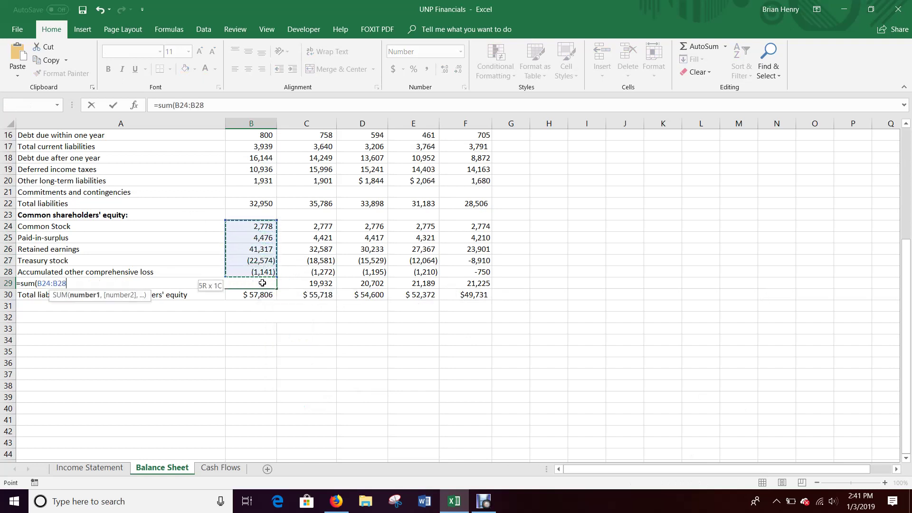
key("Return")
left_click(263, 283)
key("ctrl+shift+Right")
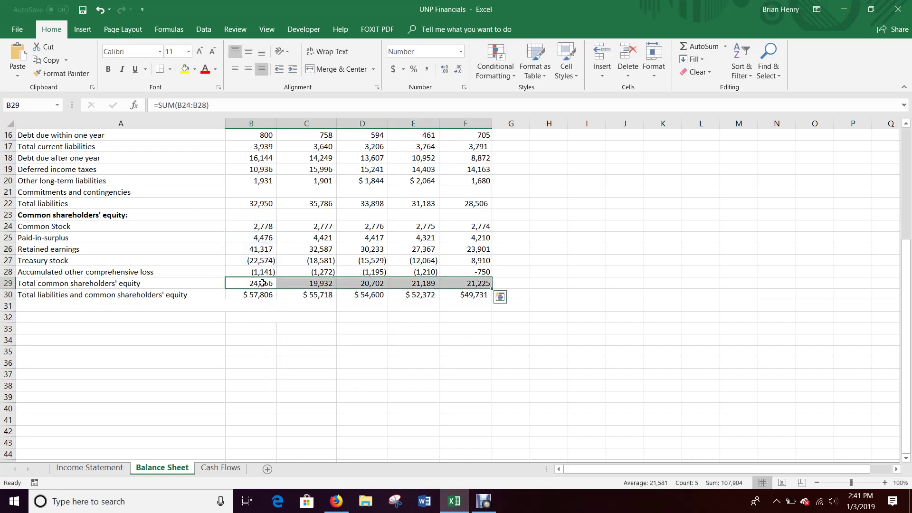
key("ctrl+r")
left_click(250, 294)
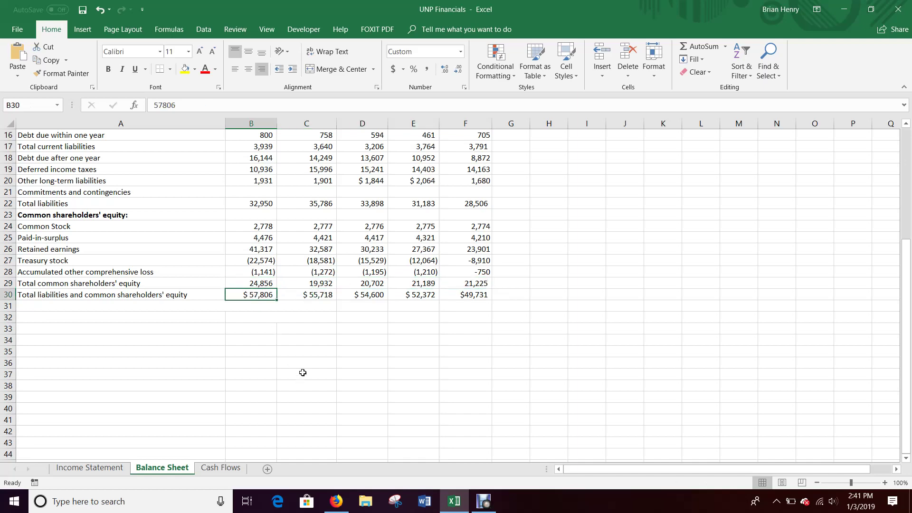
Step: Enter =B29+B22 in B30 for total liabilities and equity and select B30:F30
scroll(337, 418, "up", 3)
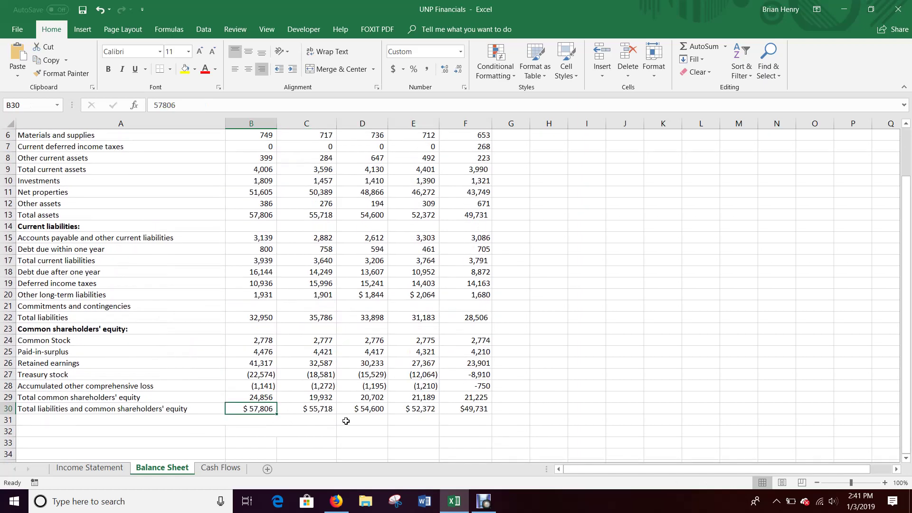
type("=")
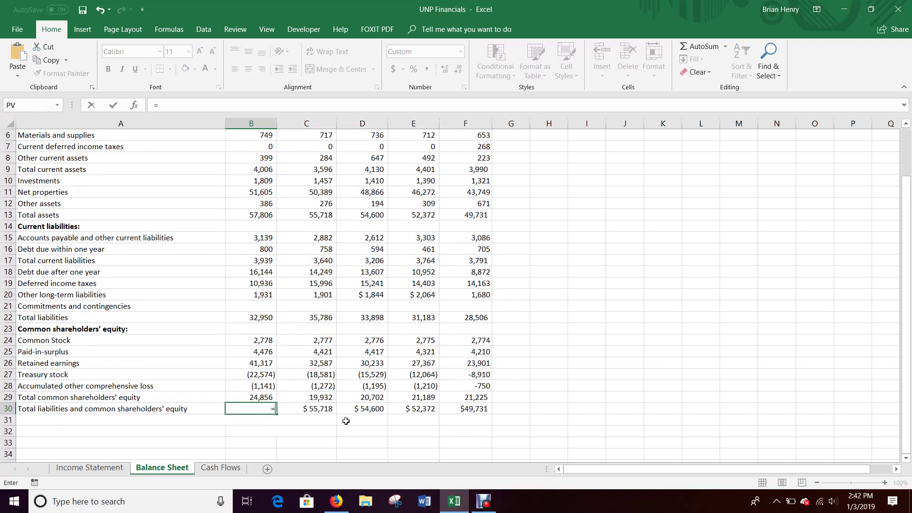
left_click(262, 398)
type("+")
left_click(245, 318)
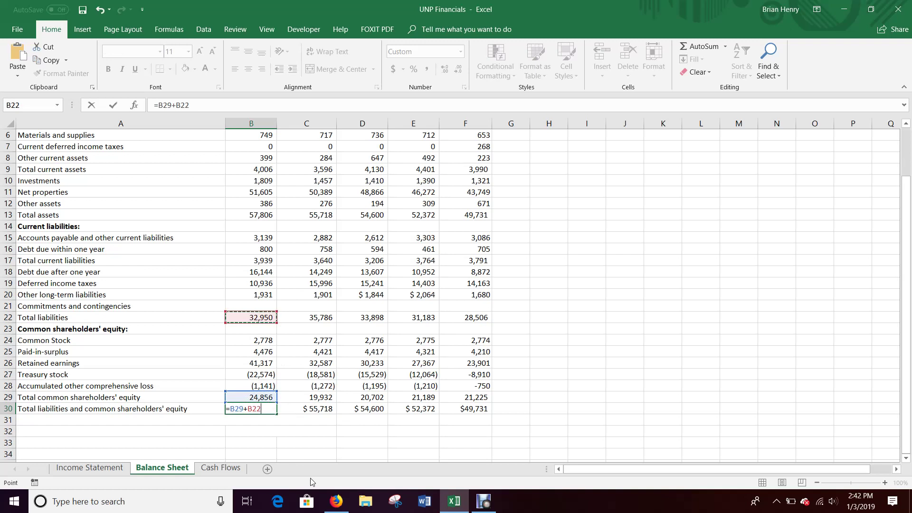
key("Return")
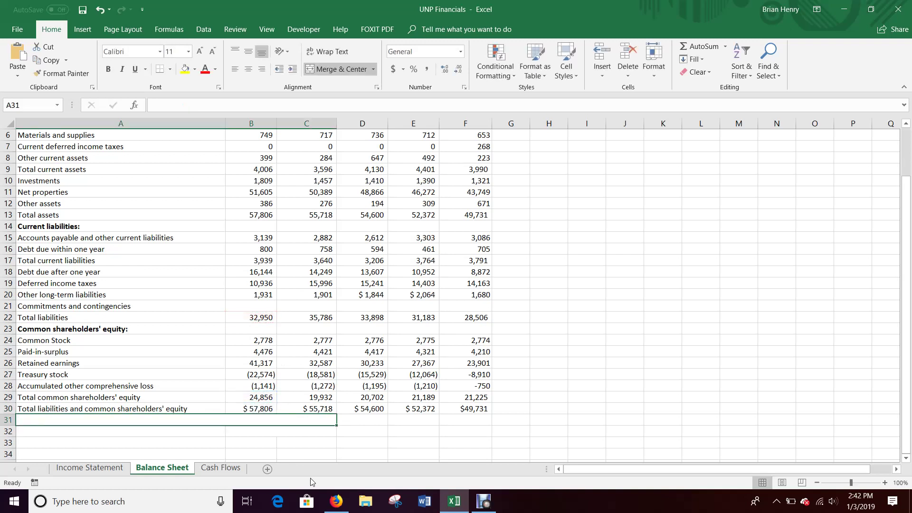
key("Up")
key("shift+Right")
key("shift+Right")
key("shift+Right")
key("shift+Right")
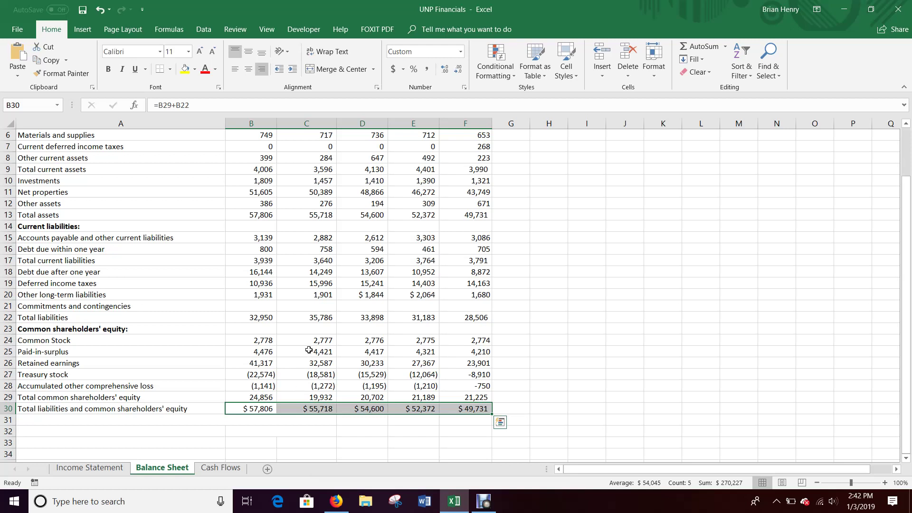
scroll(330, 356, "up", 2)
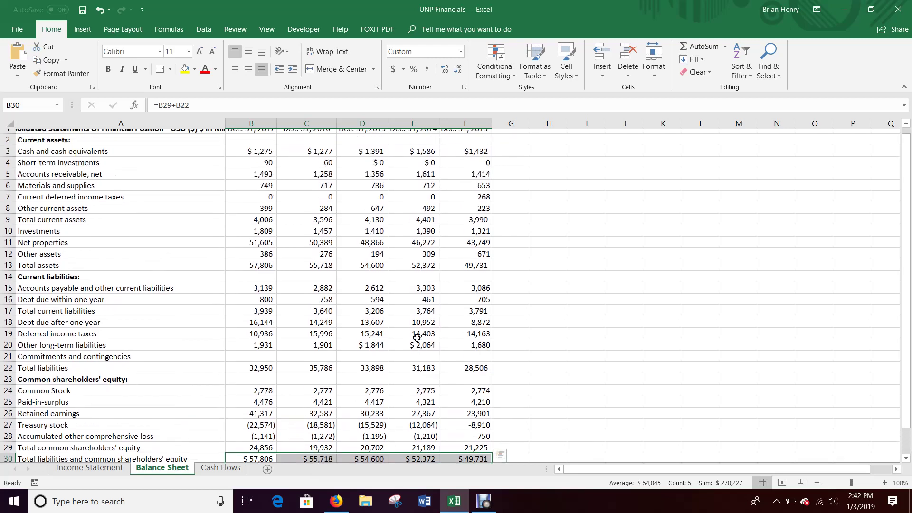
scroll(330, 356, "down", 7)
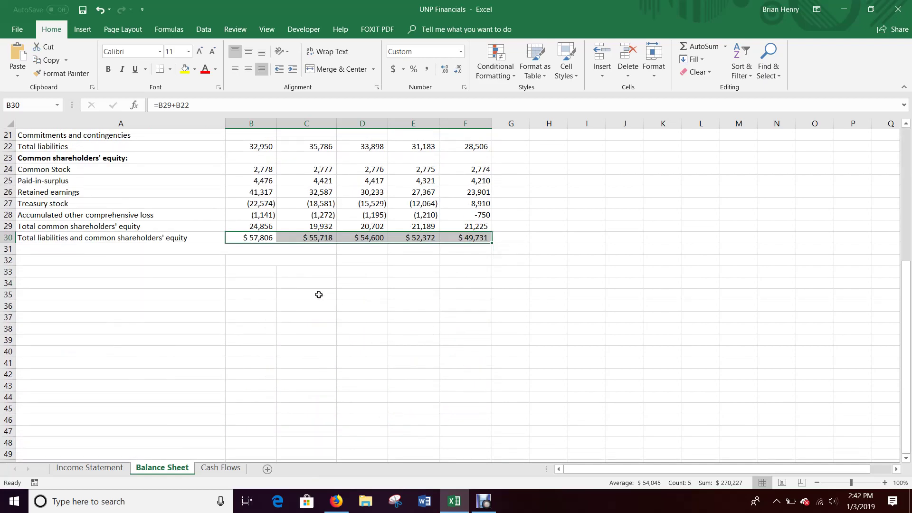
Step: Add a right-aligned 'Check' label in A32
left_click(220, 262)
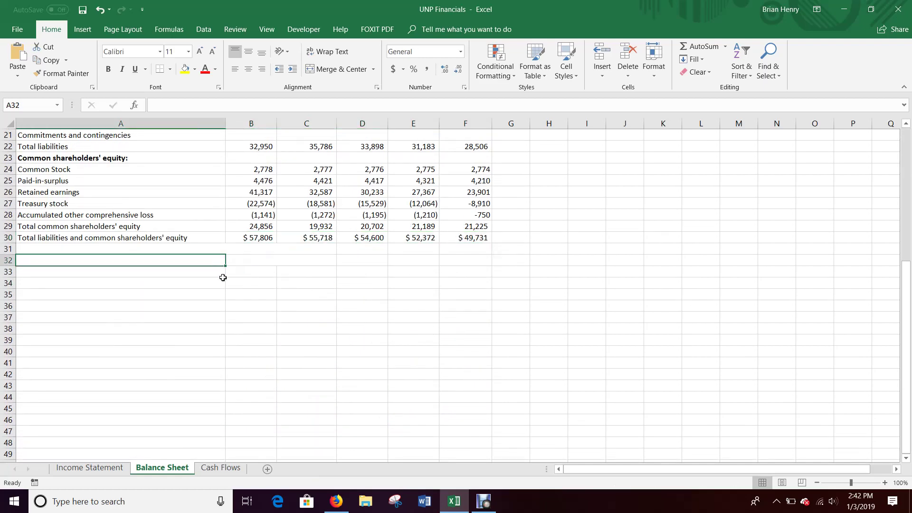
type("Check")
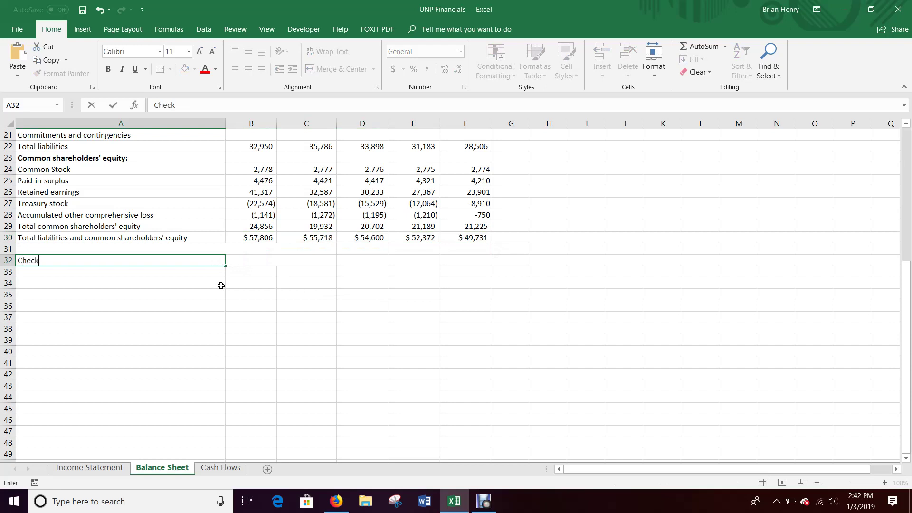
key("Return")
key("Up")
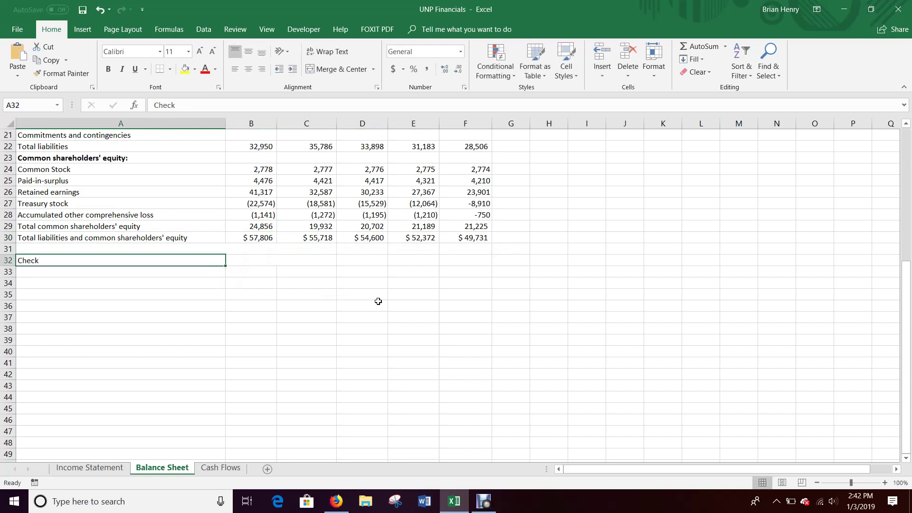
left_click(261, 69)
Step: Merge cells B32 and C32
left_click_drag(267, 259, 323, 261)
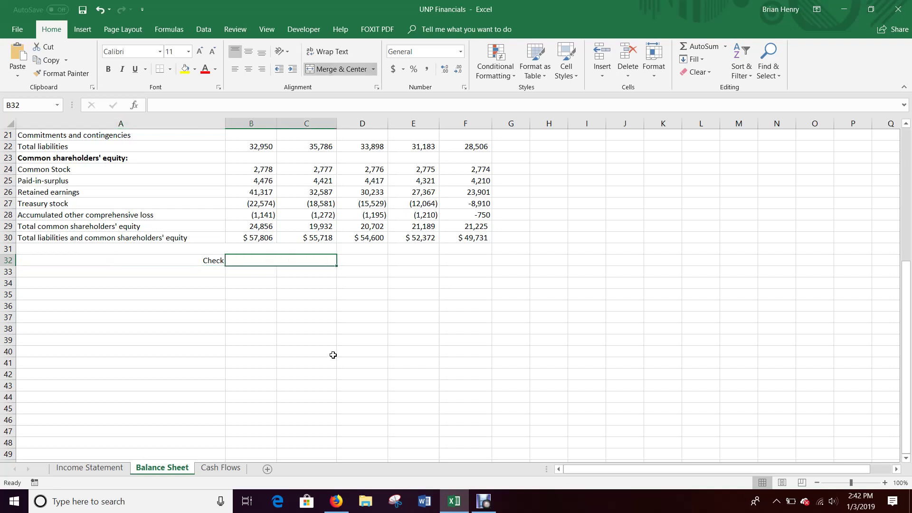
left_click(373, 69)
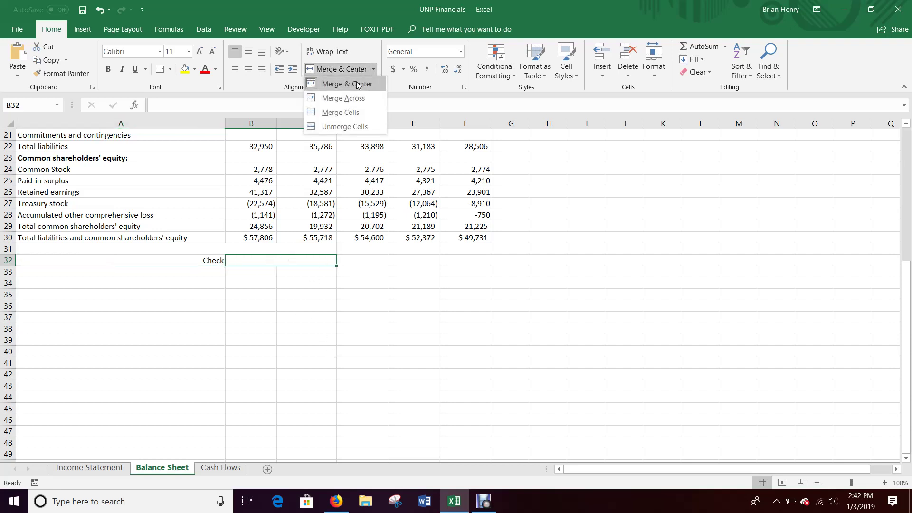
left_click(357, 84)
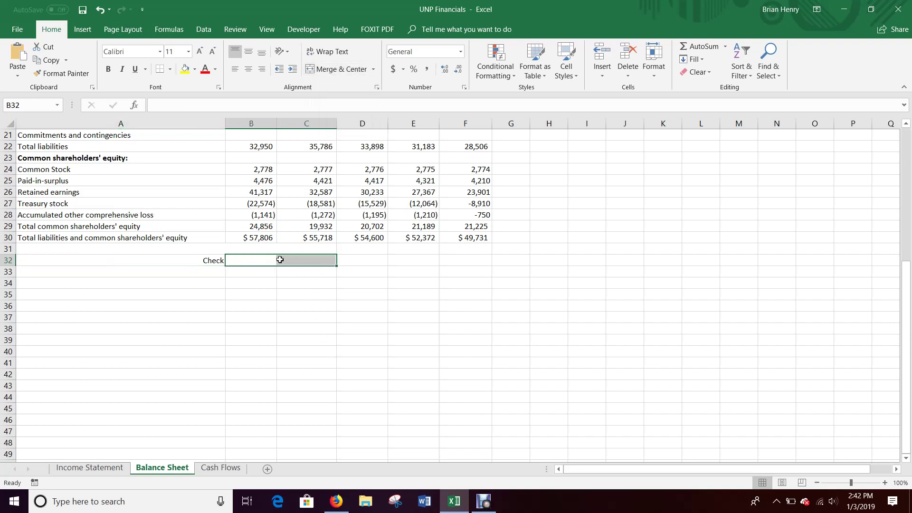
left_click(261, 261)
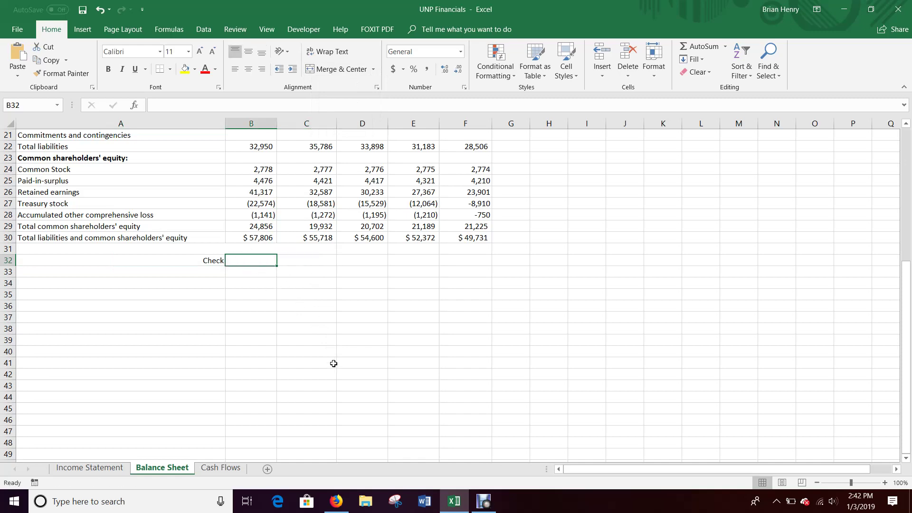
Step: Enter the check formula =B30-B13 in B32 and fill it right to F32
scroll(488, 332, "up", 7)
scroll(517, 352, "down", 3)
scroll(517, 352, "up", 2)
type("=")
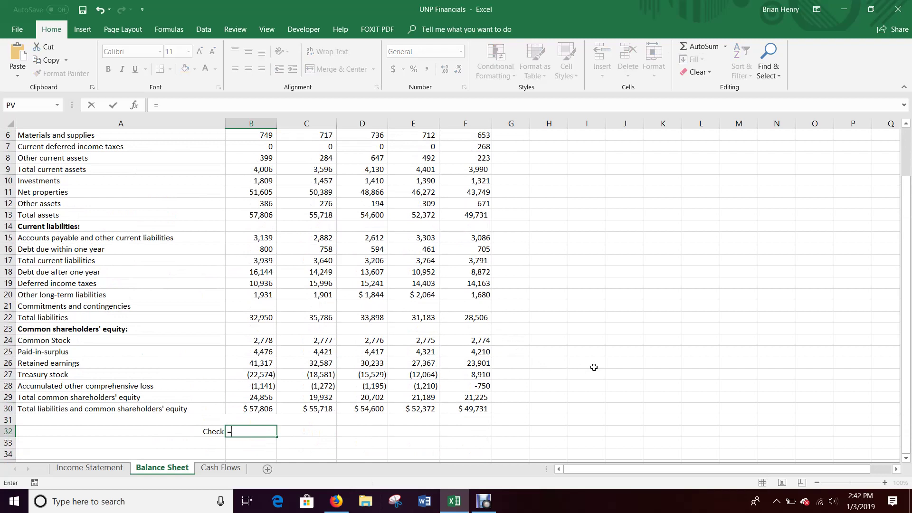
key("Up")
key("Up")
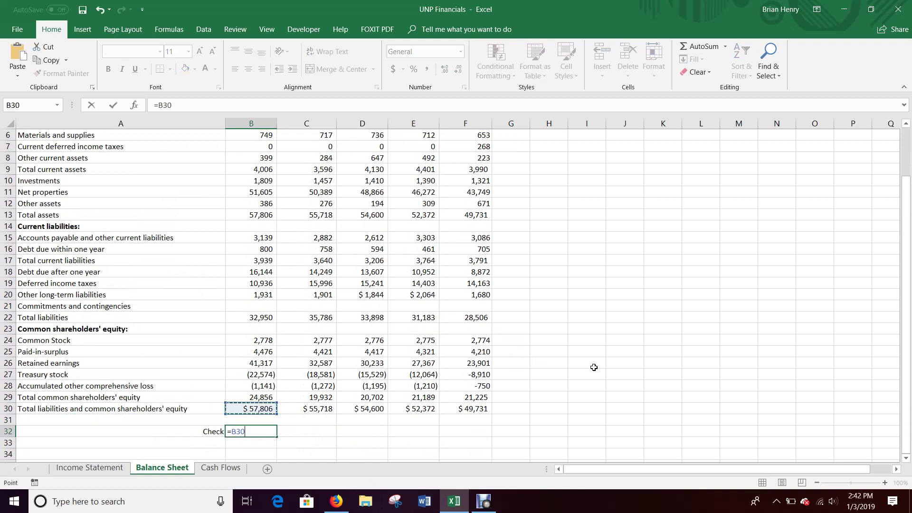
type("-")
left_click(259, 215)
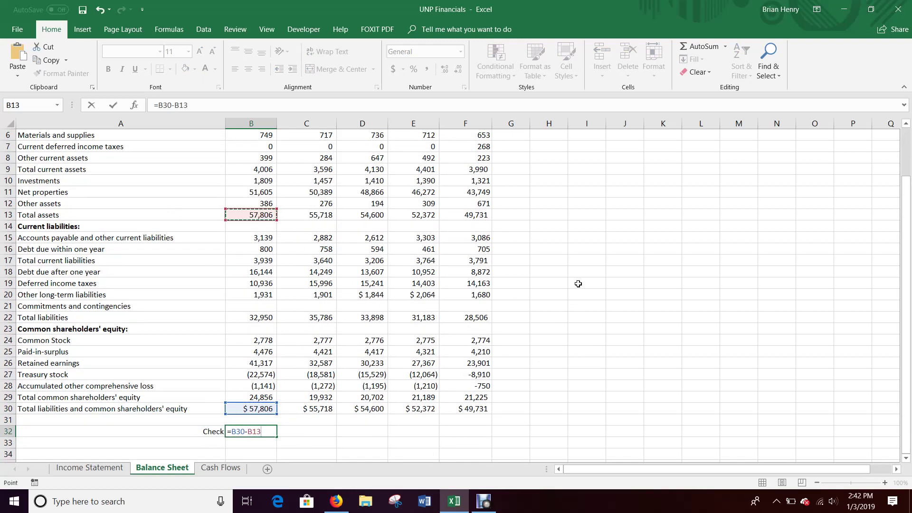
key("Return")
key("Up")
key("shift+Right")
key("shift+Right")
key("shift+Right")
key("shift+Right")
key("ctrl+r")
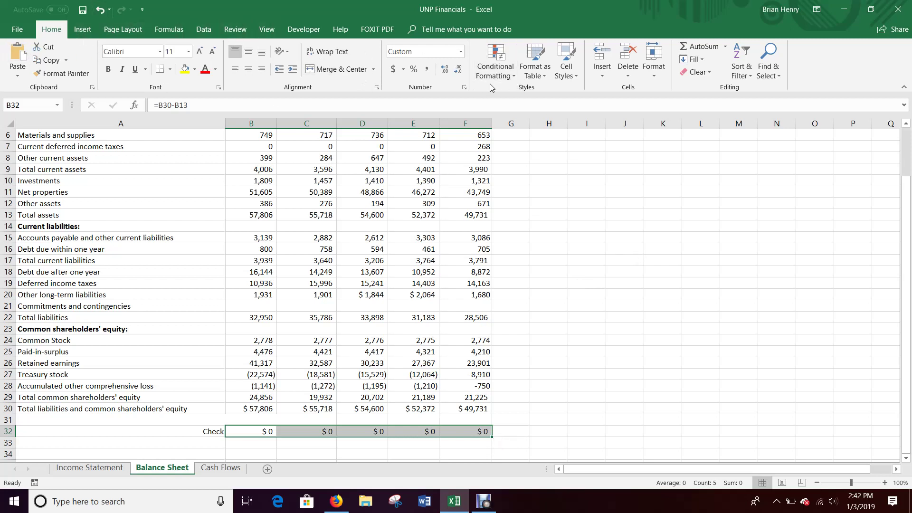
Step: Add a conditional formatting rule giving check values equal to 0 a green fill
left_click(496, 69)
mouse_move(540, 97)
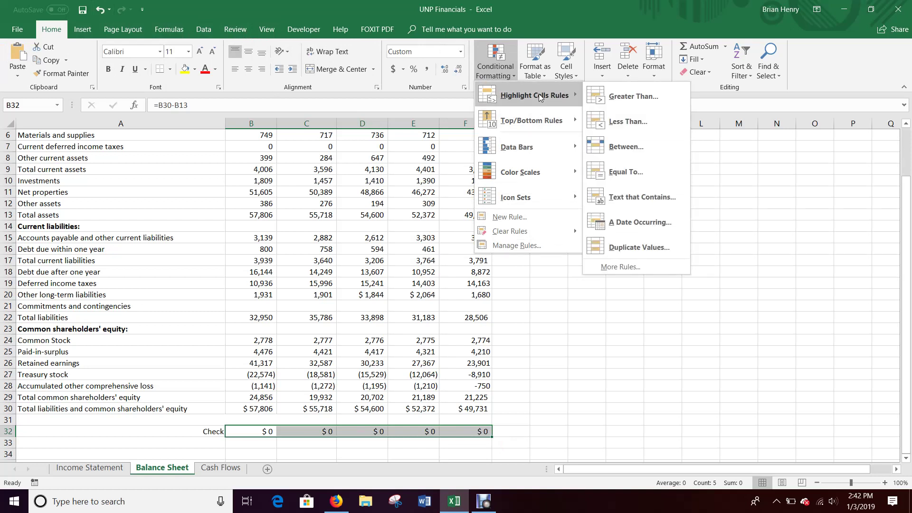
left_click(655, 170)
left_click(750, 217)
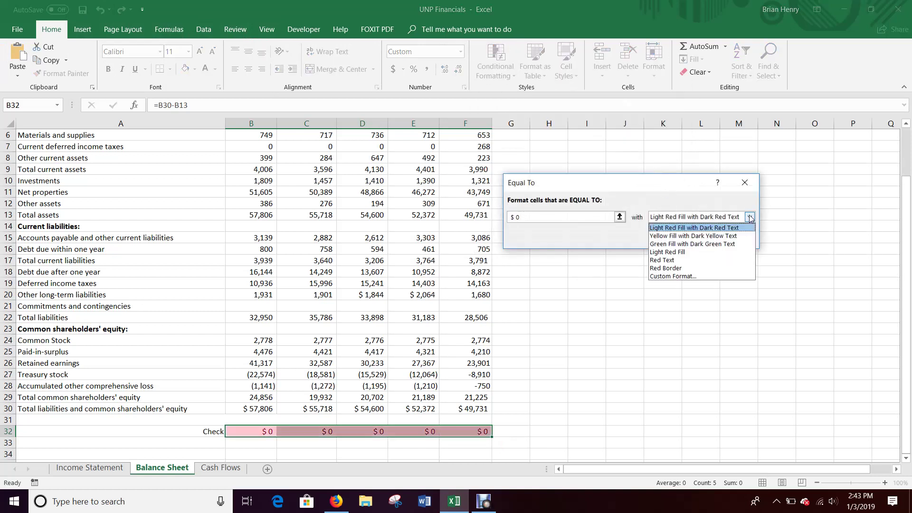
left_click(706, 243)
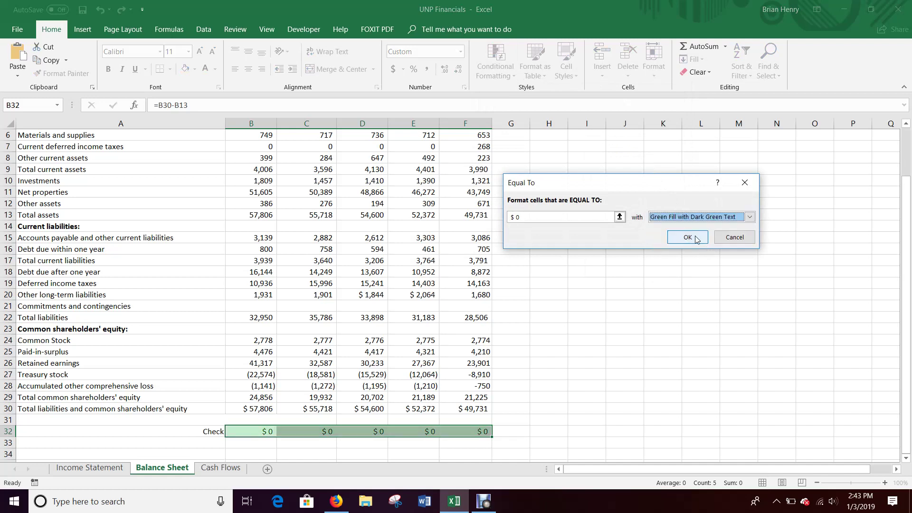
left_click(687, 237)
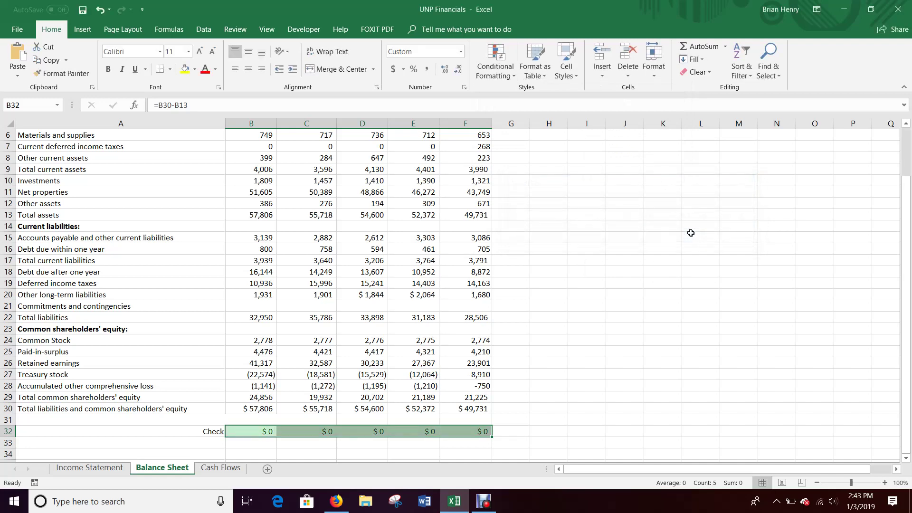
Step: Add red highlight rules for check values greater than 0 and less than 0
left_click(506, 81)
mouse_move(523, 95)
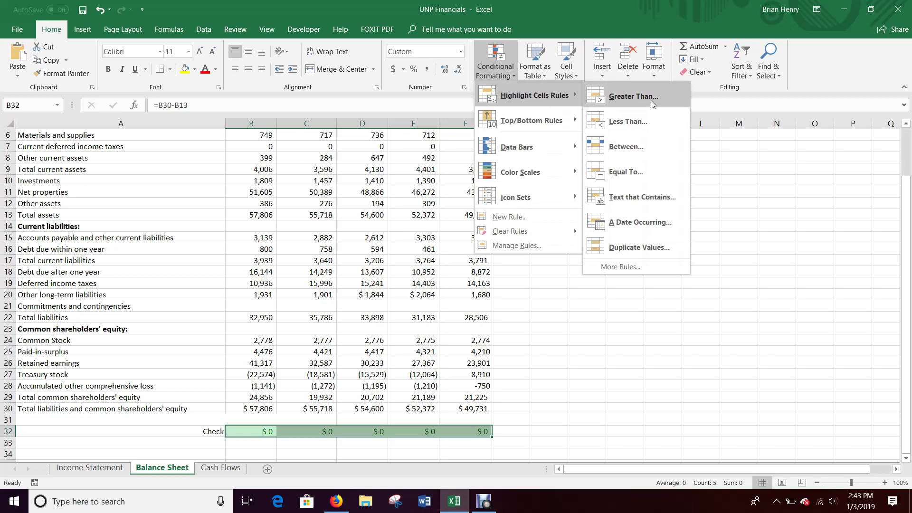
left_click(653, 101)
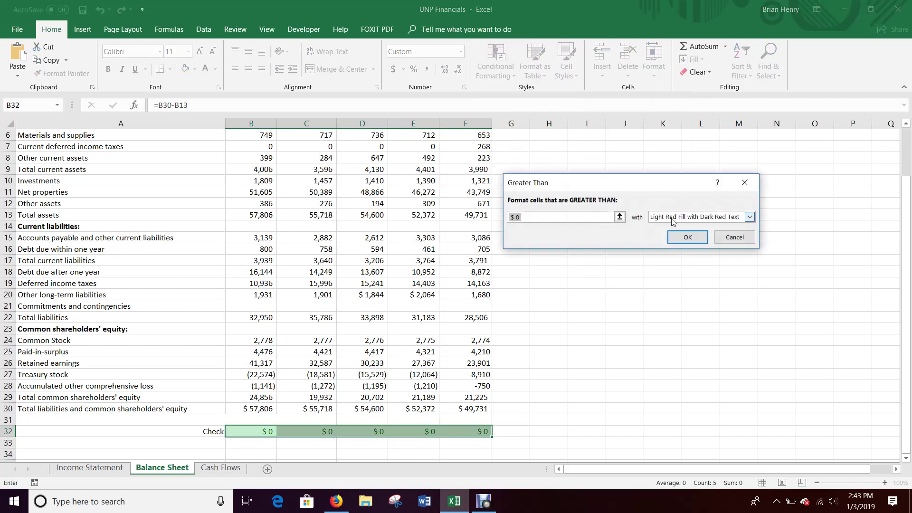
left_click(687, 237)
left_click(507, 78)
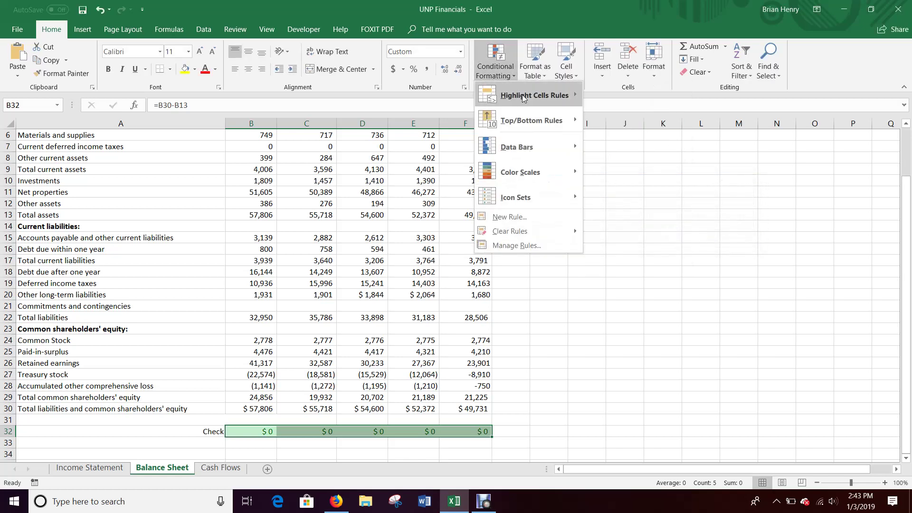
mouse_move(527, 95)
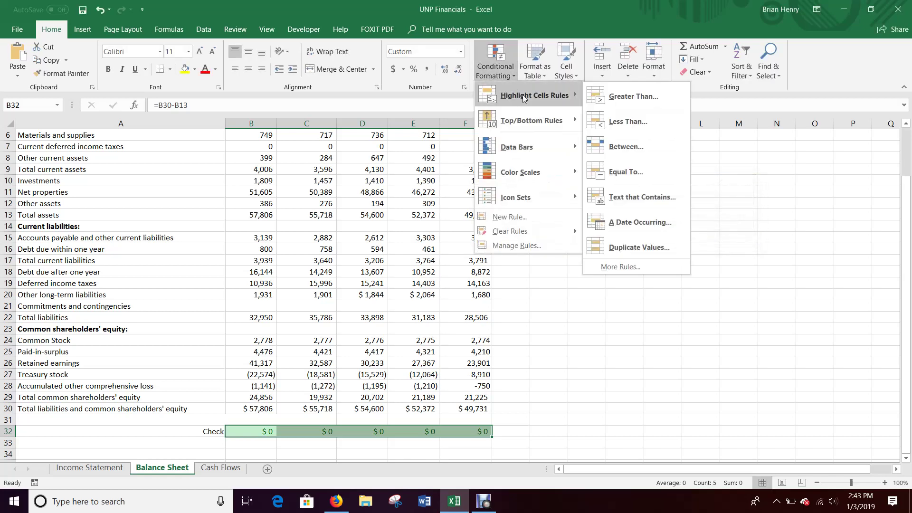
left_click(645, 121)
left_click(686, 237)
Step: Test the rules by entering 12 in the 2016 check cell, then undo it
left_click(308, 431)
scroll(373, 415, "down", 3)
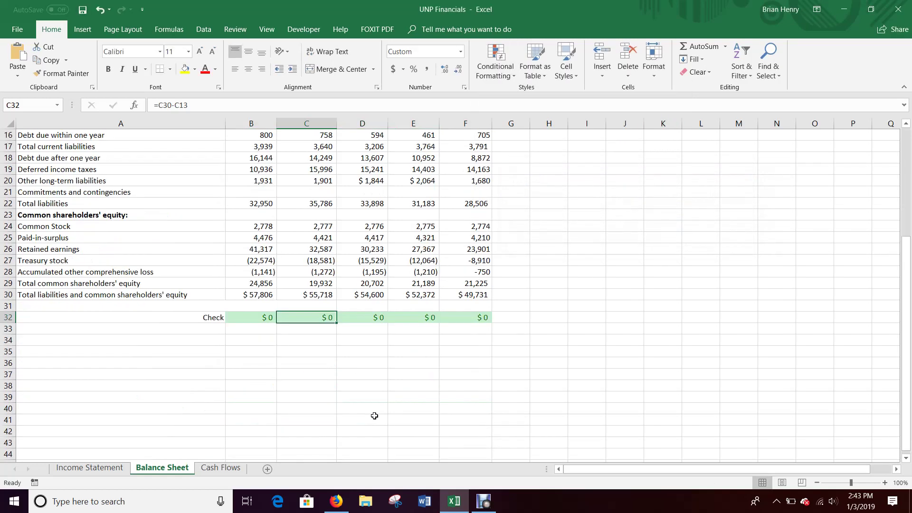
type("12")
key("Return")
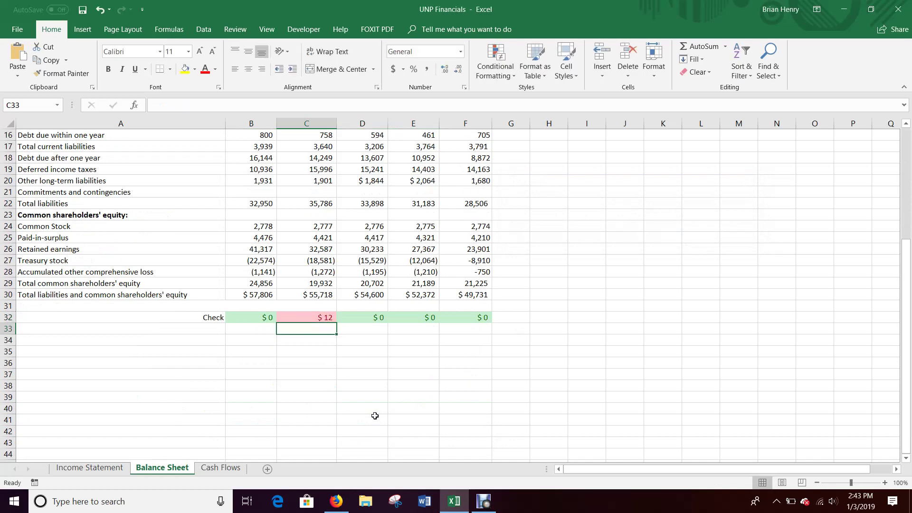
key("ctrl+z")
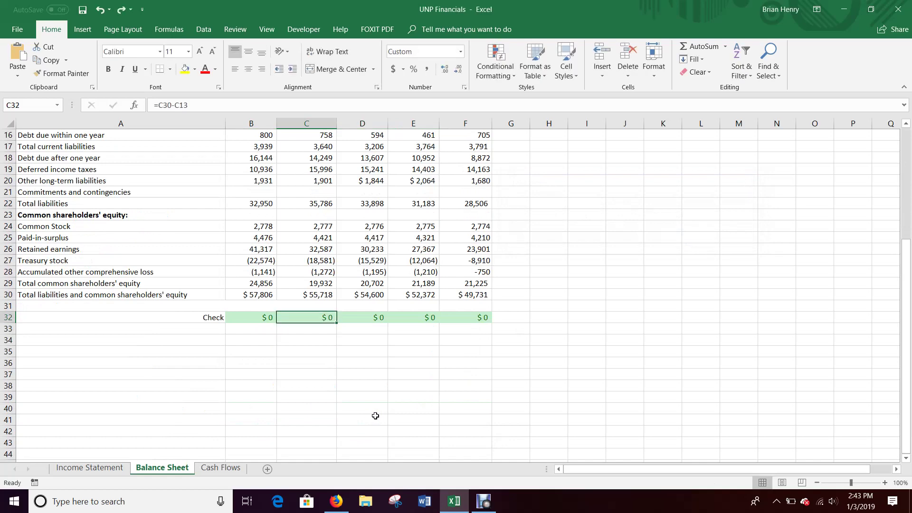
scroll(357, 233, "up", 5)
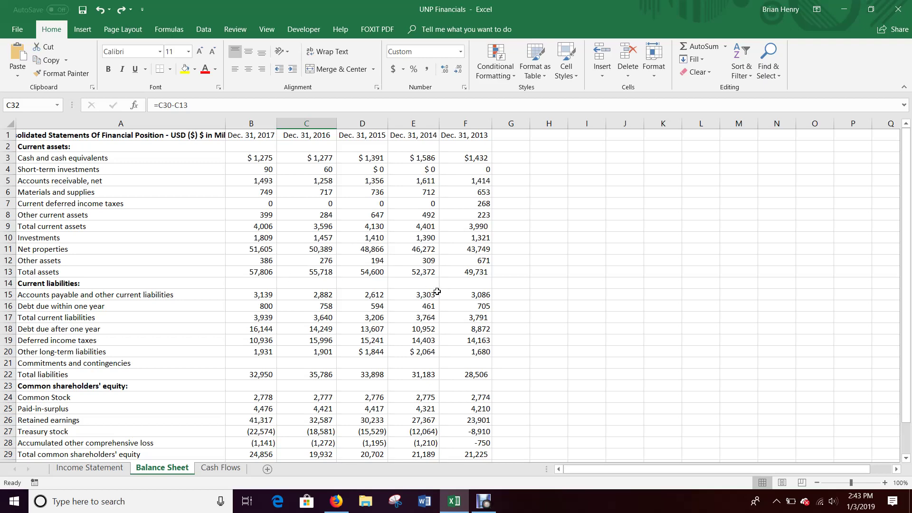
scroll(399, 285, "down", 5)
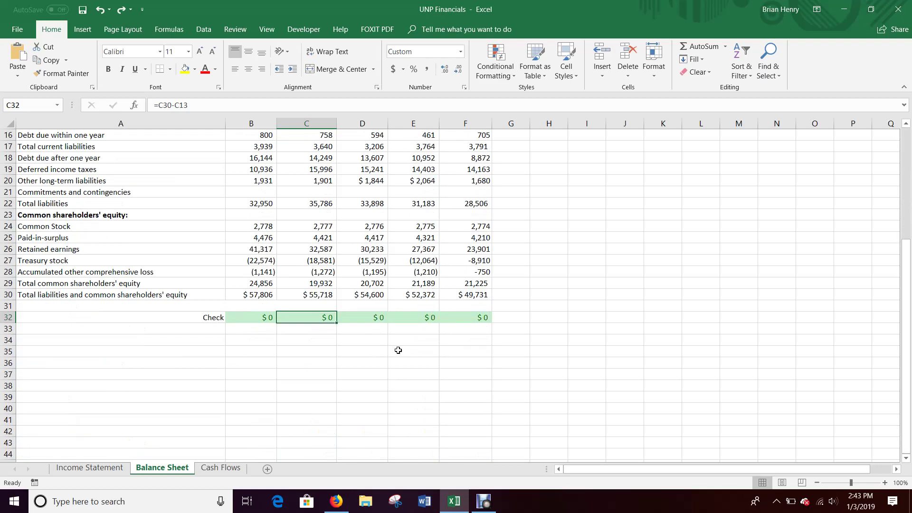
Step: Link Cash Flows 2017 net income in B4 to ='Income Statement'!B20
left_click(221, 467)
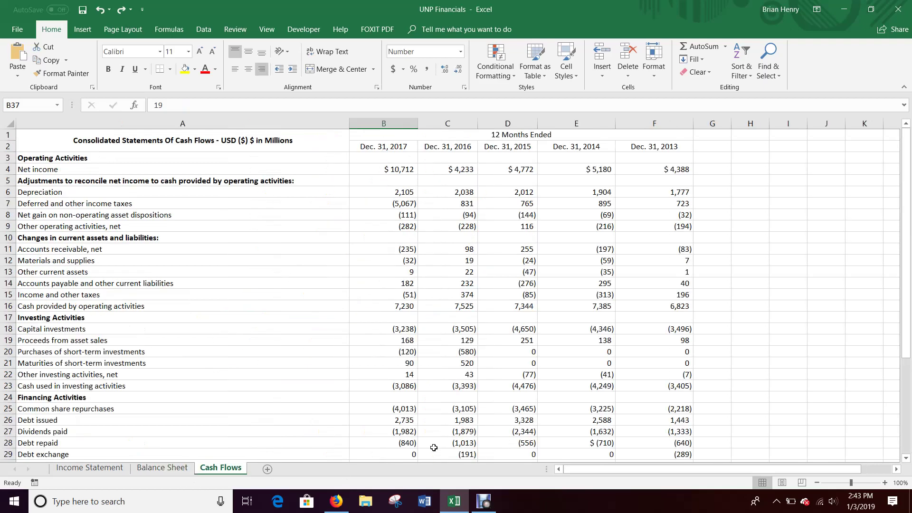
left_click(406, 173)
type("=")
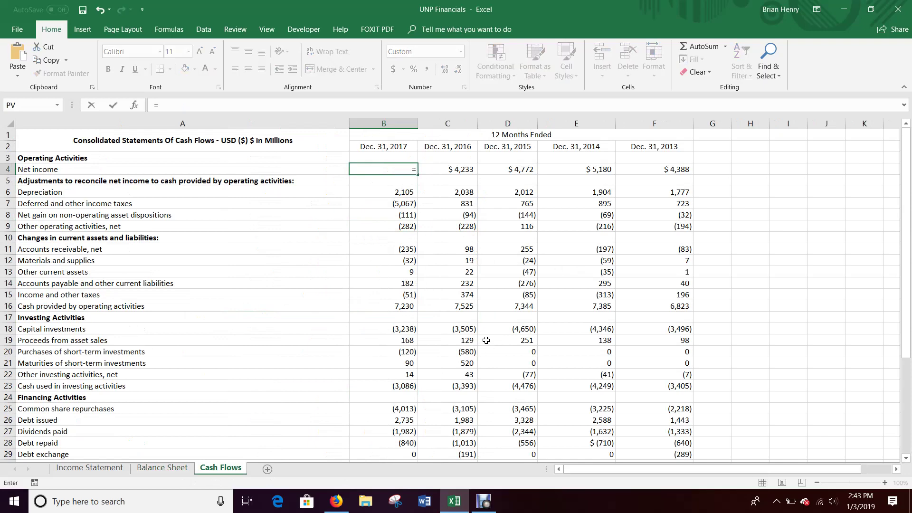
left_click(118, 469)
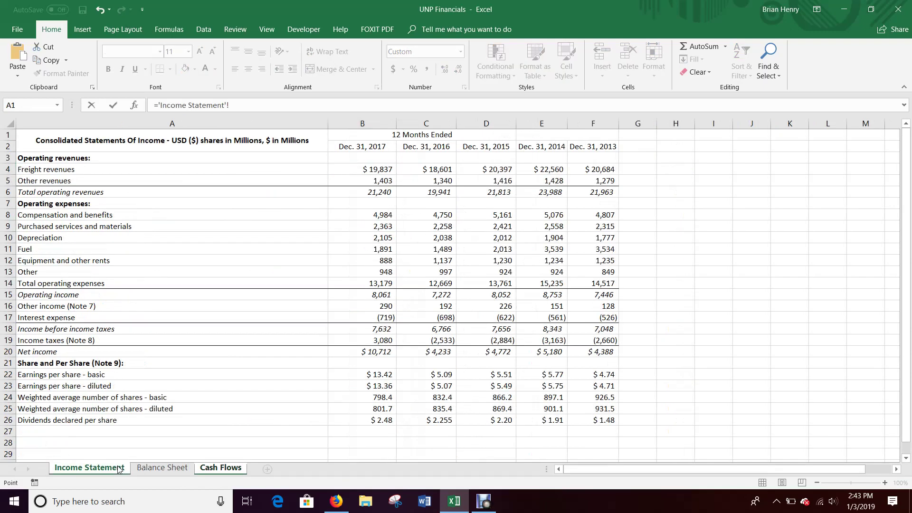
left_click(379, 354)
key("Return")
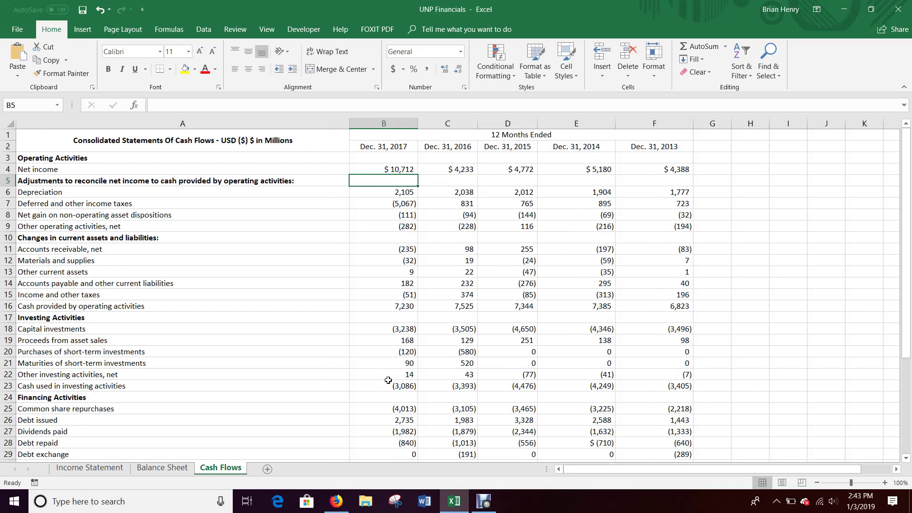
key("Up")
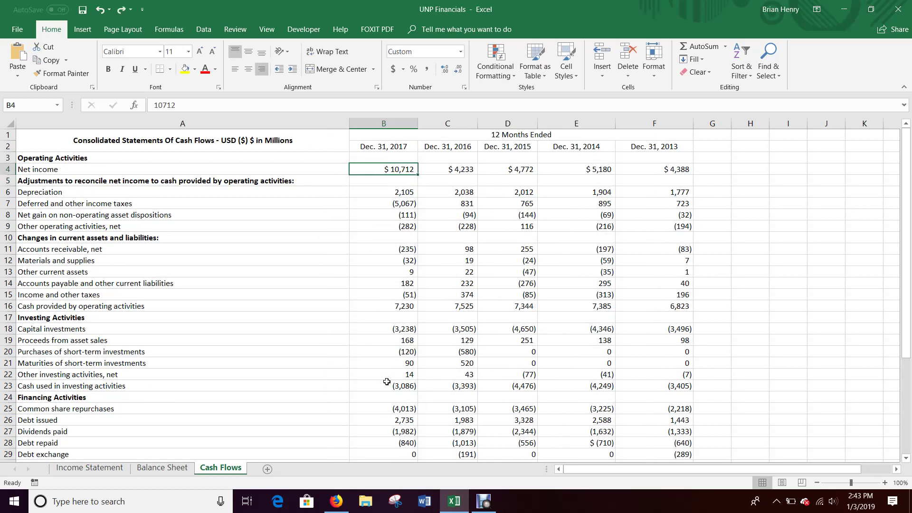
left_click(121, 9)
Step: Fill the net income link right to 2014 and compare 2013 against the Income Statement
left_click_drag(420, 177, 608, 178)
left_click(674, 172)
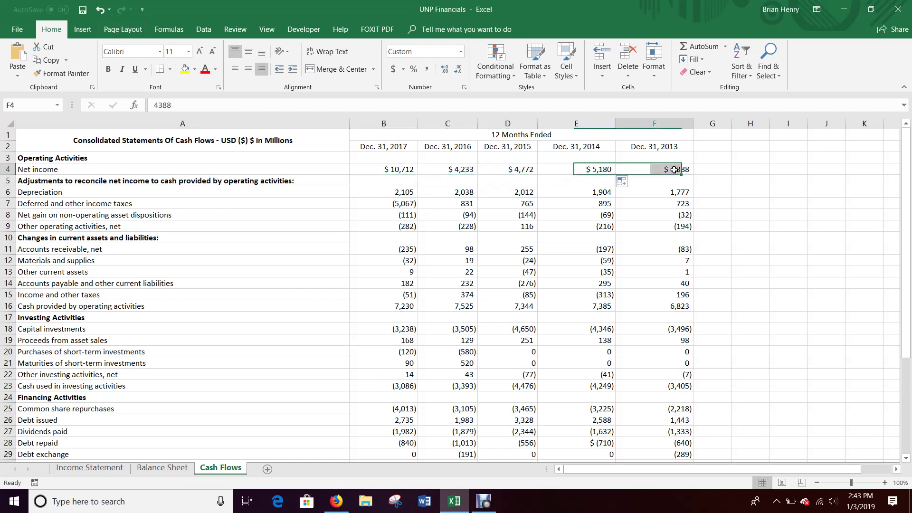
left_click(83, 468)
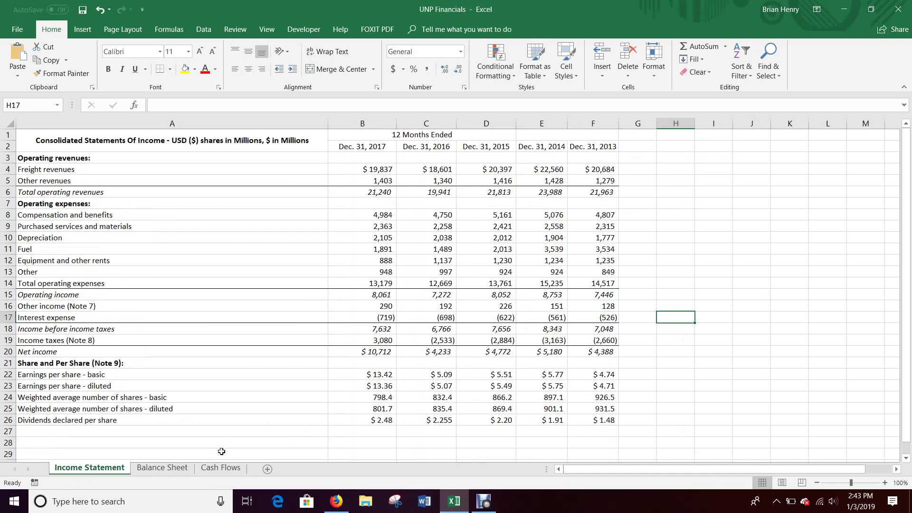
left_click(220, 468)
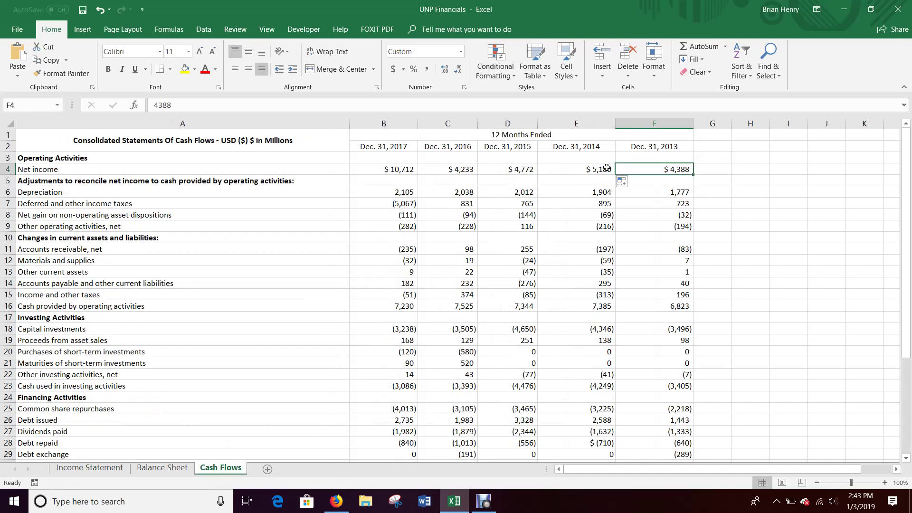
scroll(387, 149, "down", 2)
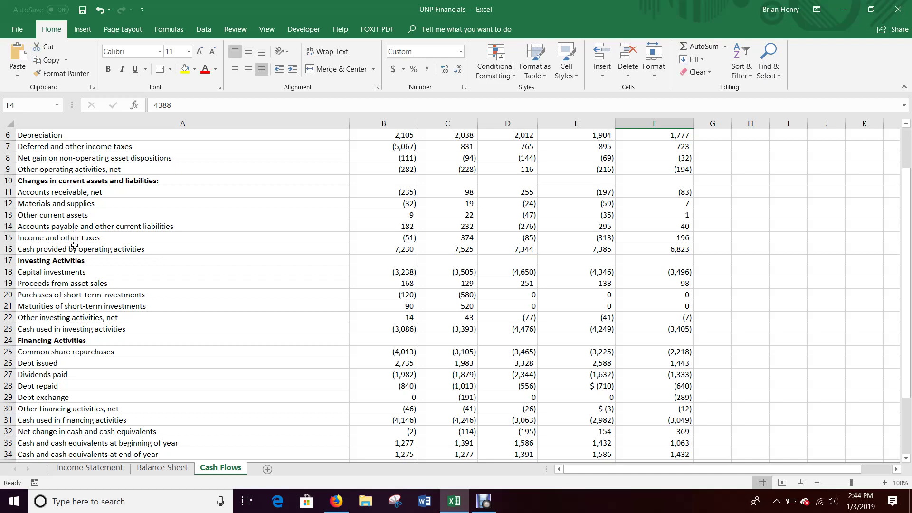
Step: Sum the operating activity lines for the 2017 operating cash subtotal in B16
left_click(387, 252)
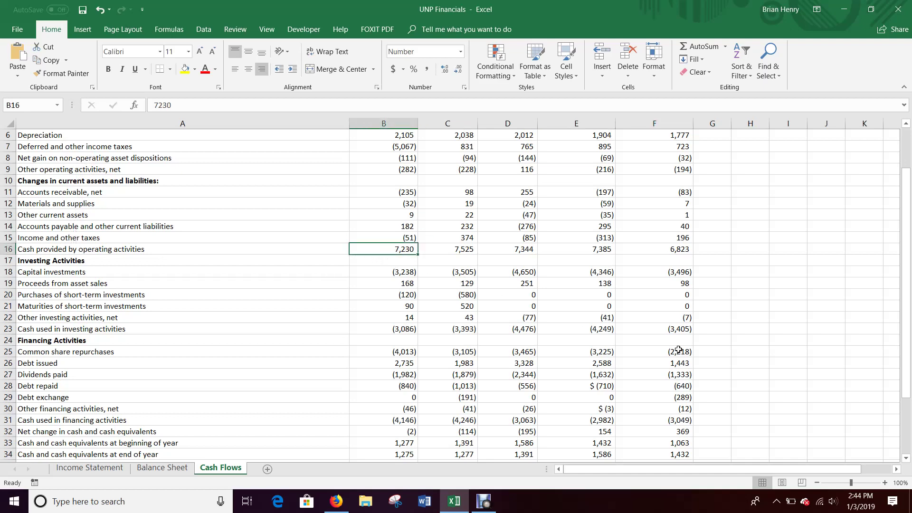
scroll(678, 350, "up", 2)
type("=sum(")
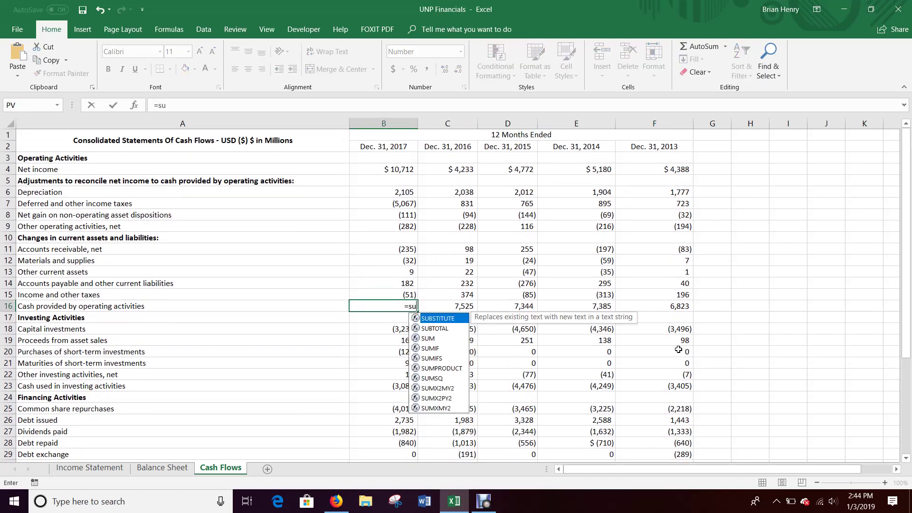
key("Up")
key("shift+Up")
key("shift+Up")
key("shift+Up")
key("shift+Up")
key("shift+Up")
key("shift+Up")
key("shift+Up")
key("shift+Up")
key("shift+Up")
key("shift+Up")
key("shift+Up")
key("Return")
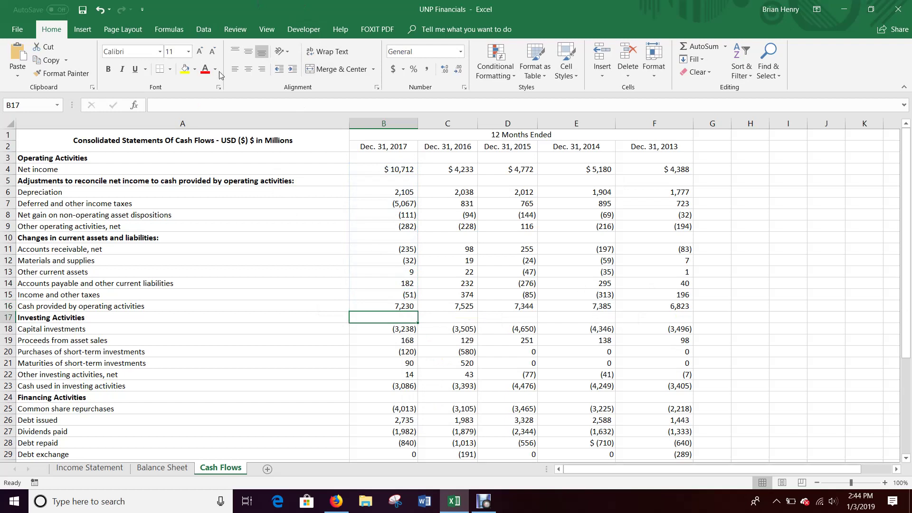
key("ctrl+z")
key("ctrl+y")
key("ctrl+shift+Right")
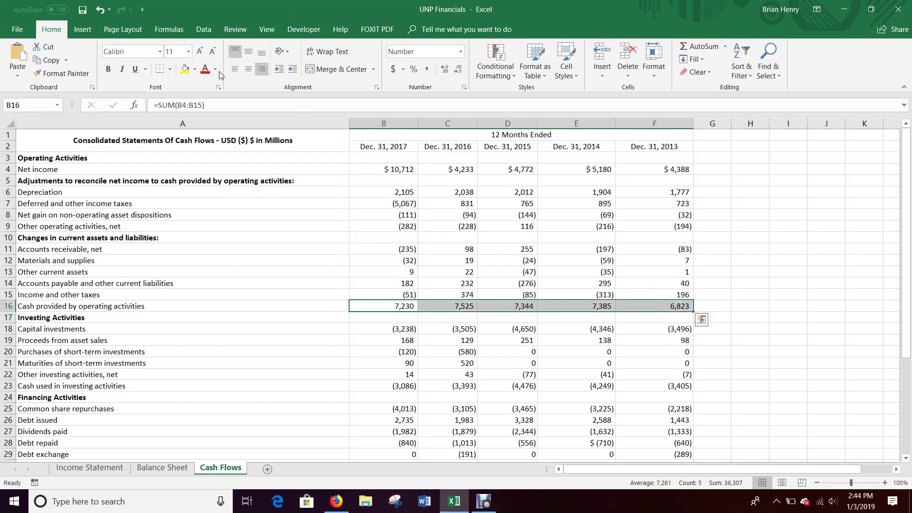
Step: Sum the investing line items for the 2017 investing cash subtotal in B23
scroll(357, 294, "down", 3)
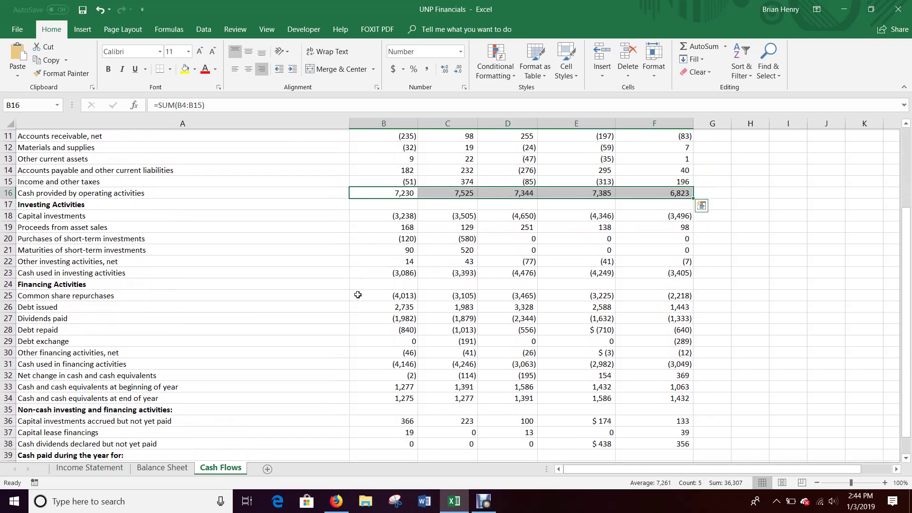
scroll(487, 298, "down", 2)
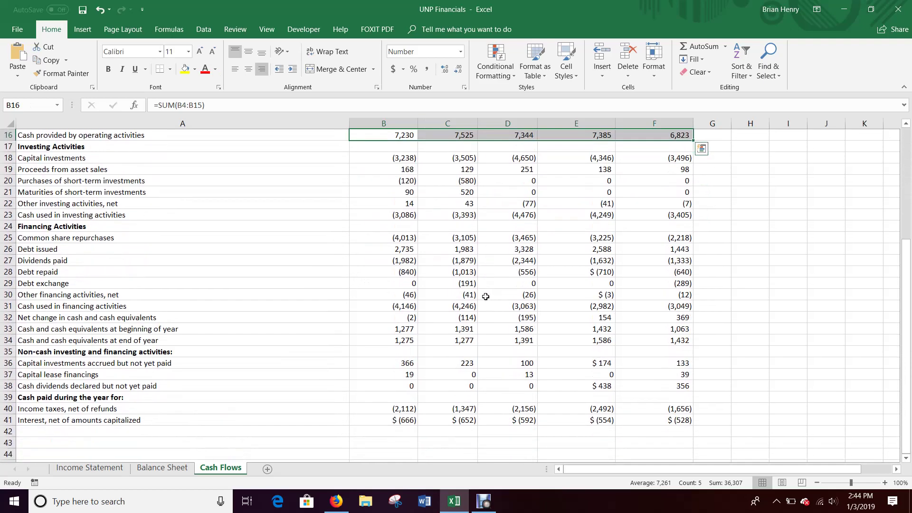
left_click(399, 216)
type("=sum(")
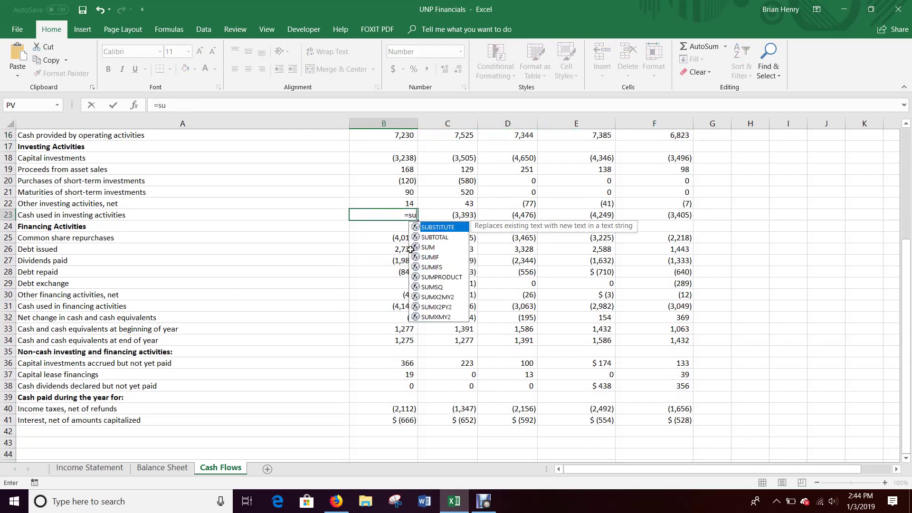
key("Up")
key("shift+Up")
key("shift+Up")
key("shift+Up")
key("shift+Up")
key("Return")
key("Up")
key("ctrl+shift+Right")
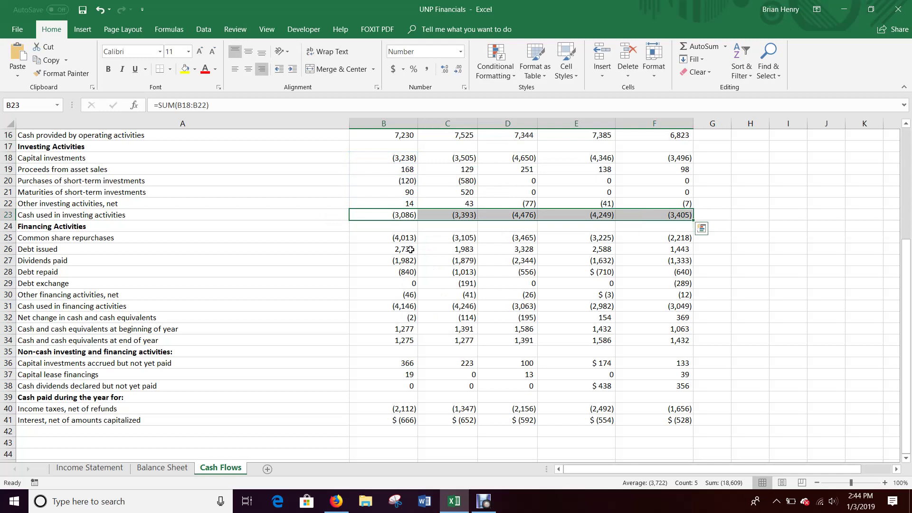
Step: Enter =SUM(B25:B30) in B31 for financing cash, excluding the heading row, and select B31:F31
key("Down")
key("Down")
key("Down")
key("Down")
key("Down")
key("Down")
key("Down")
key("Down")
key("Down")
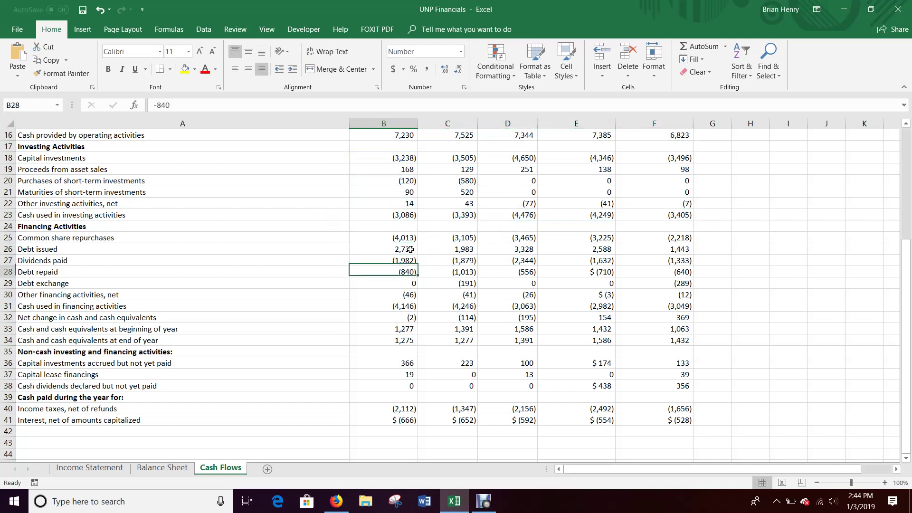
key("Down")
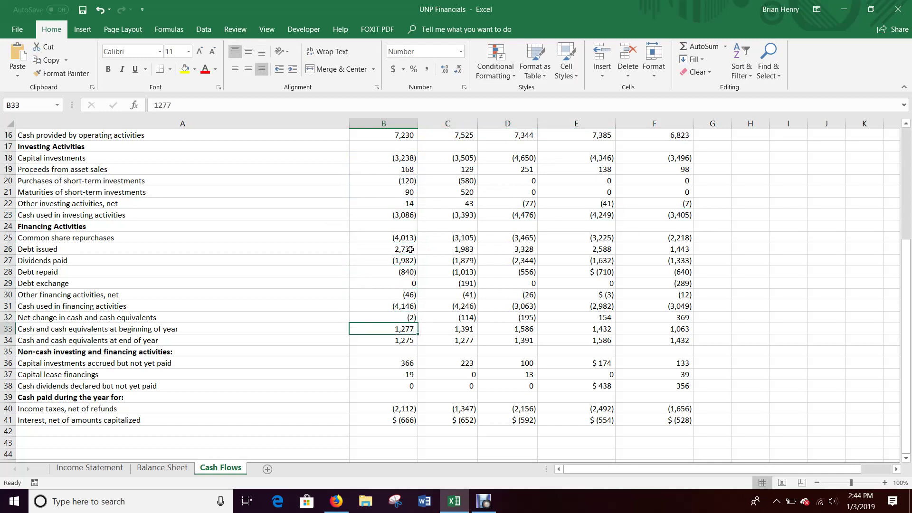
key("Up")
key("Up")
type("=sum(")
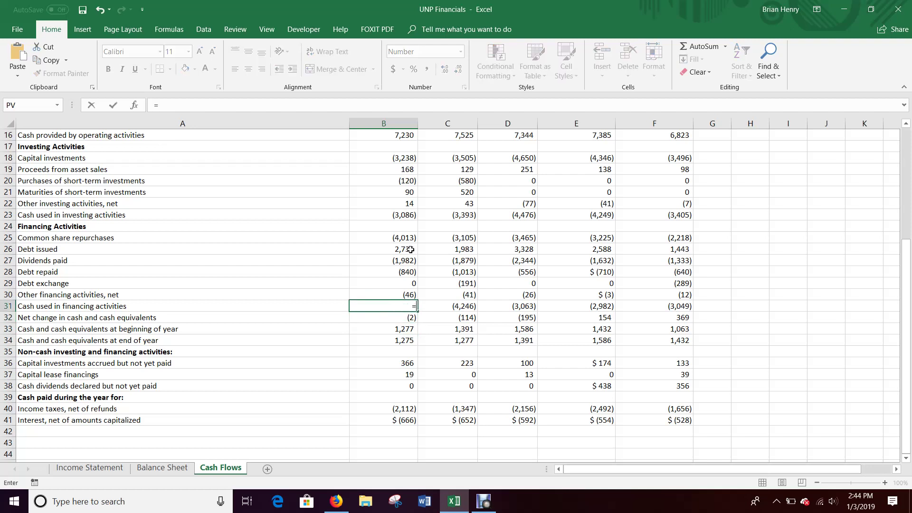
key("Up")
key("shift+Up")
key("shift+Up")
key("shift+Up")
key("shift+Up")
key("shift+Up")
key("shift+Up")
key("shift+Down")
key("Return")
key("Up")
key("shift+Right")
key("shift+Right")
key("shift+Right")
key("shift+Right")
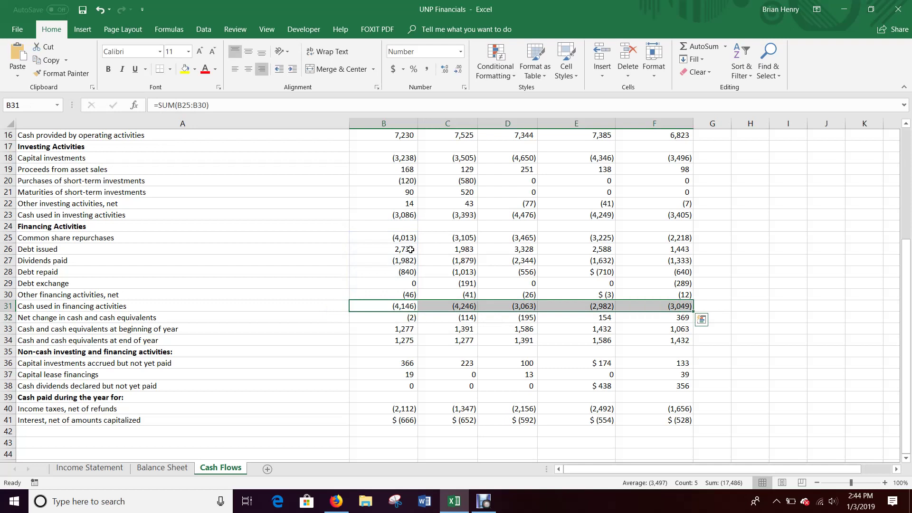
Step: Enter net change in cash =B16+B23+B31 in B32 and select it across all years
key("Down")
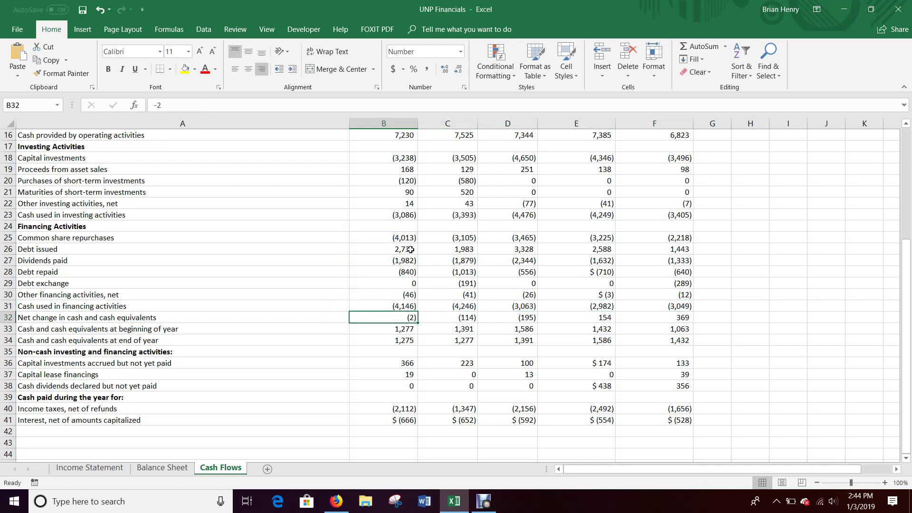
type("=")
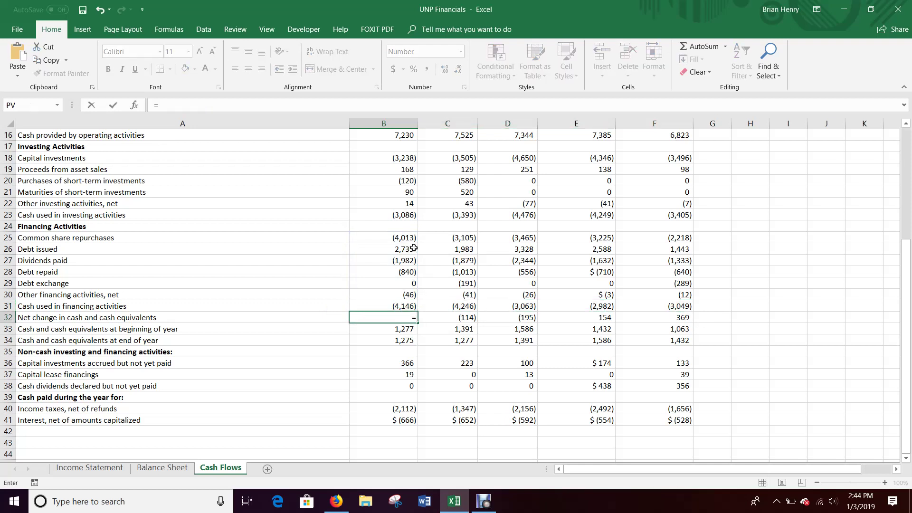
left_click(393, 137)
type("+")
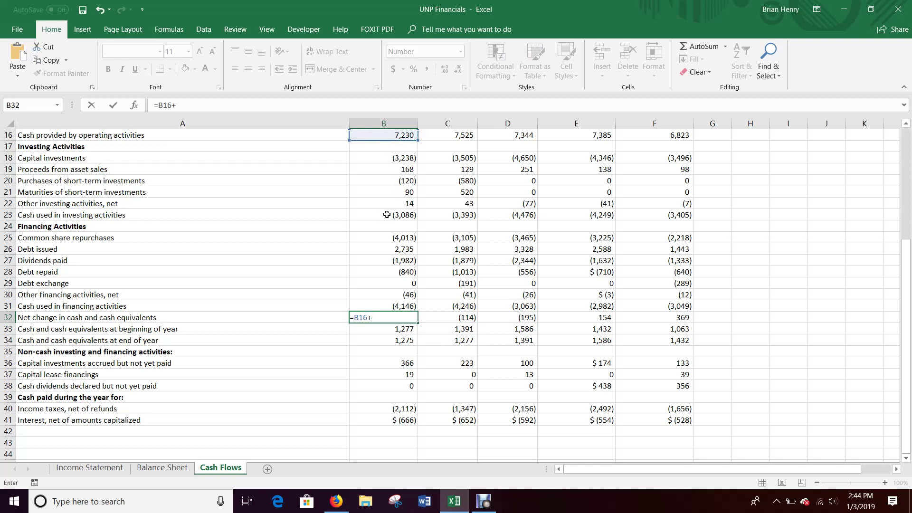
left_click(388, 220)
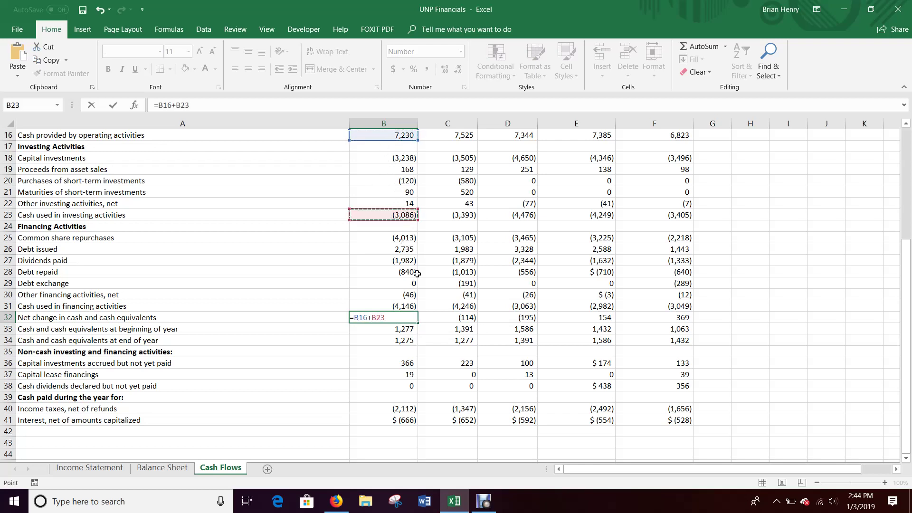
type("+")
left_click(395, 308)
key("Return")
key("Up")
key("ctrl+shift+Right")
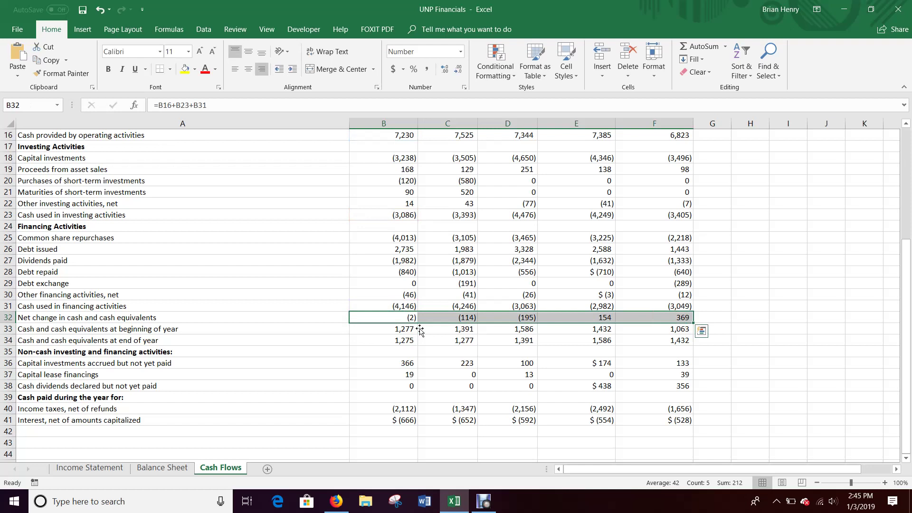
Step: Link beginning-of-year cash in B33 to the Balance Sheet's 2016 cash in C3
left_click(402, 330)
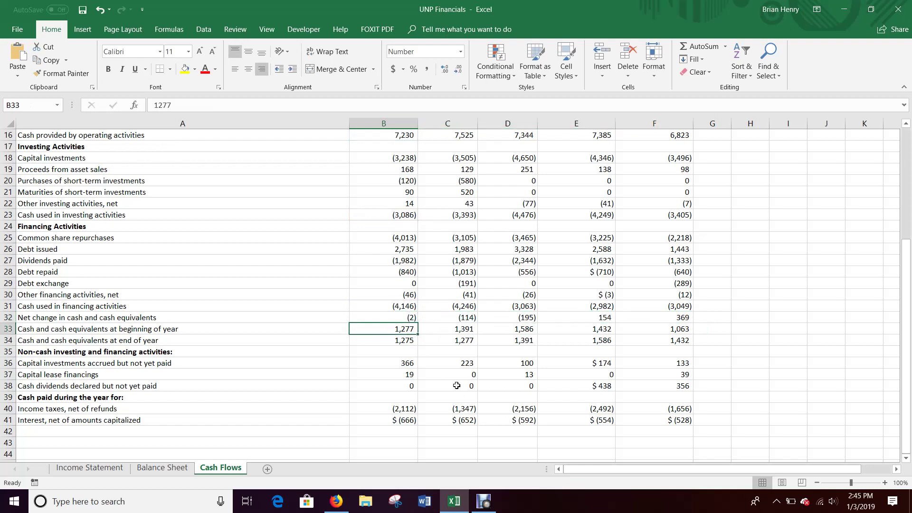
type("=")
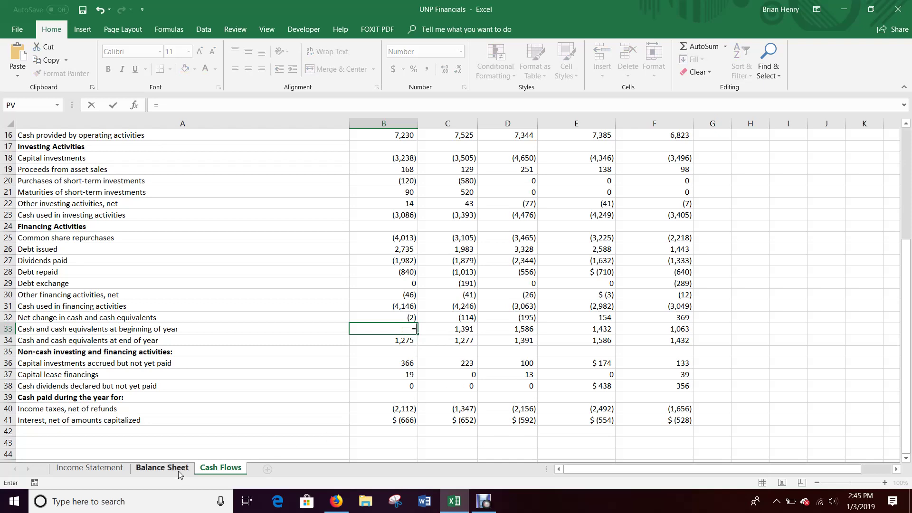
left_click(180, 472)
scroll(202, 287, "up", 5)
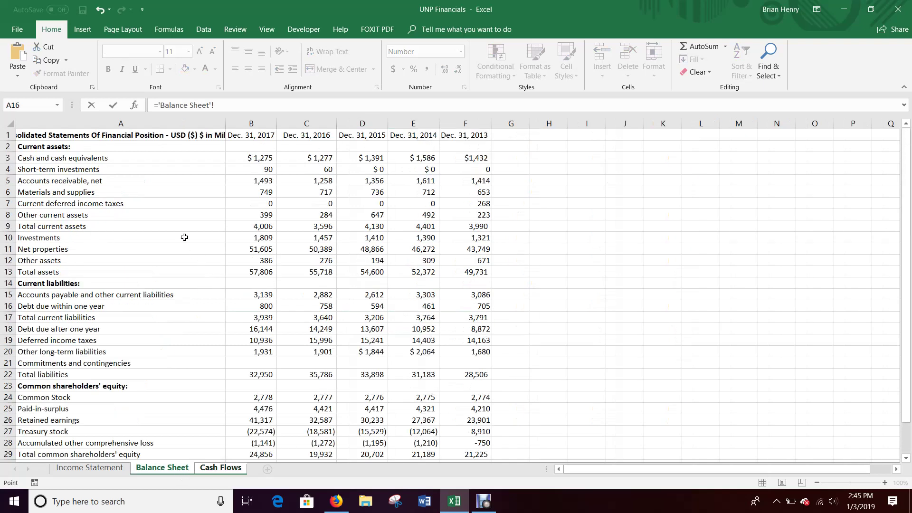
left_click(305, 157)
key("Escape")
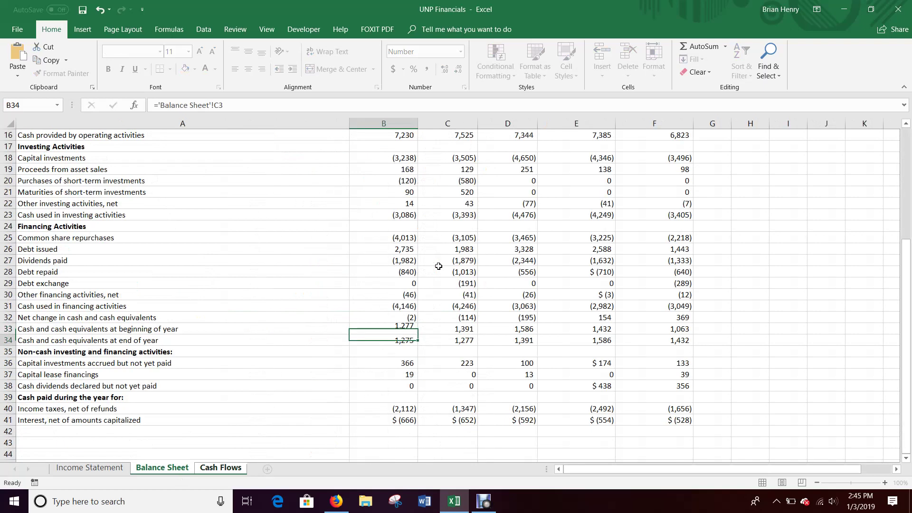
key("Up")
key("shift+Right")
key("shift+Right")
key("shift+Right")
key("shift+Right")
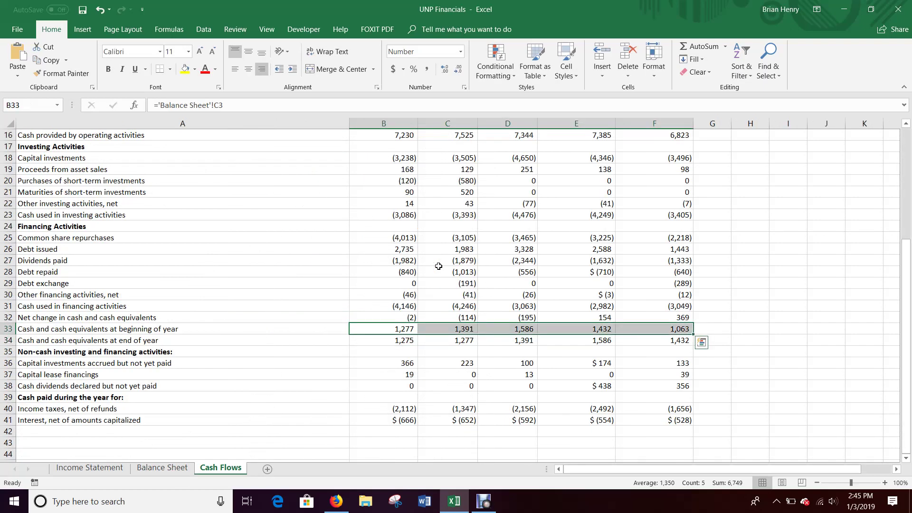
key("shift+Left")
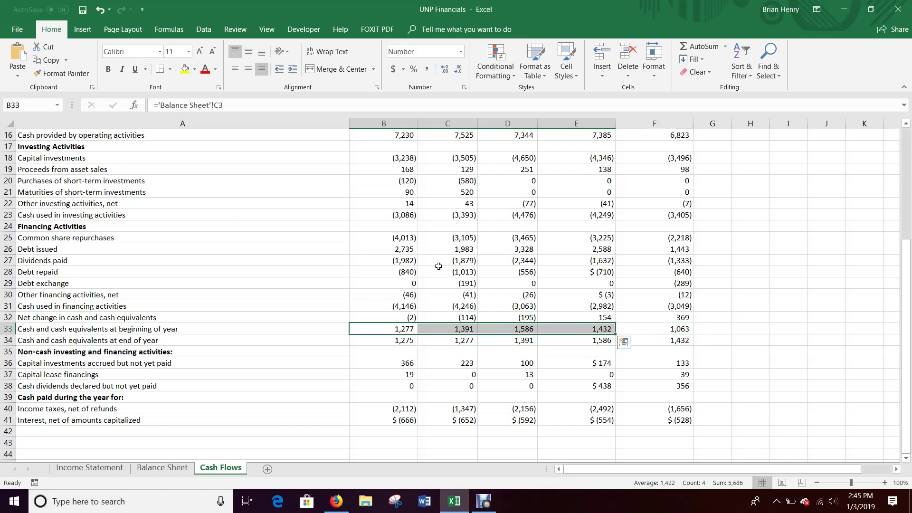
key("Right")
key("Right")
key("Right")
key("Right")
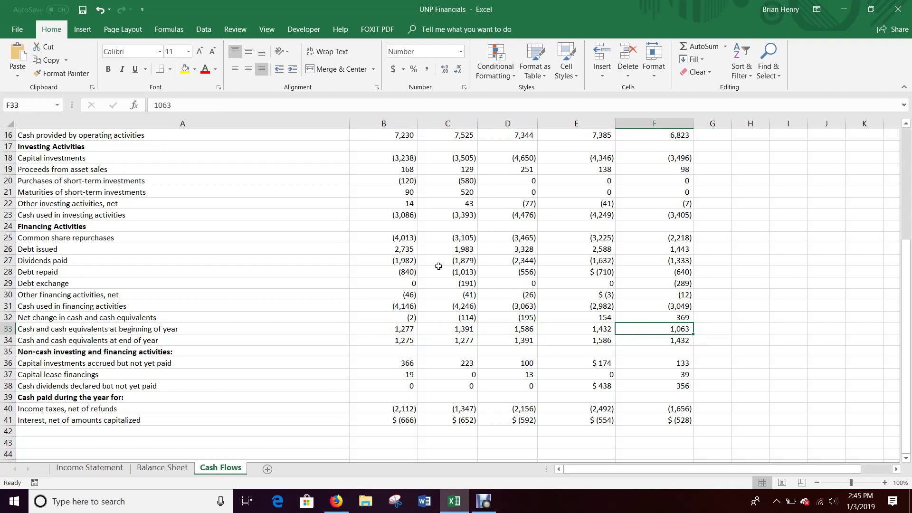
key("Left")
key("Left")
key("Left")
key("Left")
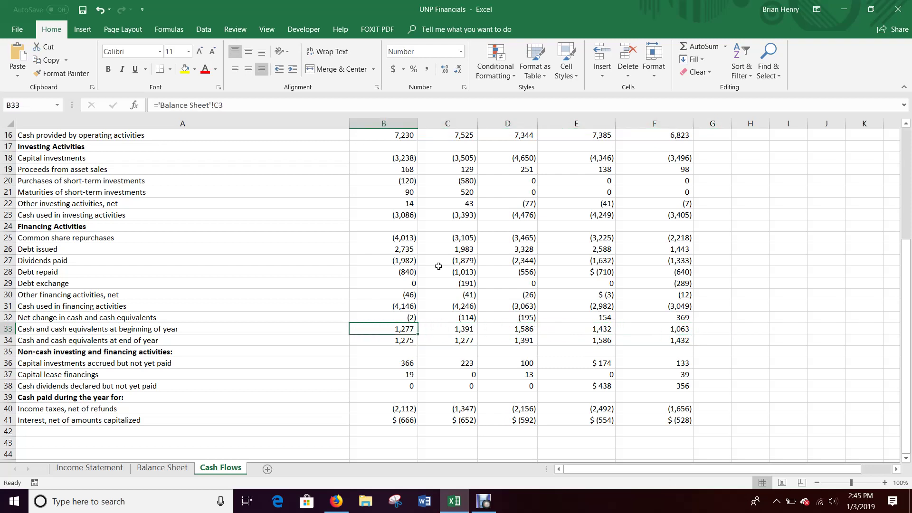
Step: Enter ending cash =B33+B32 in B34, showing 1,275, and select it across years
key("Down")
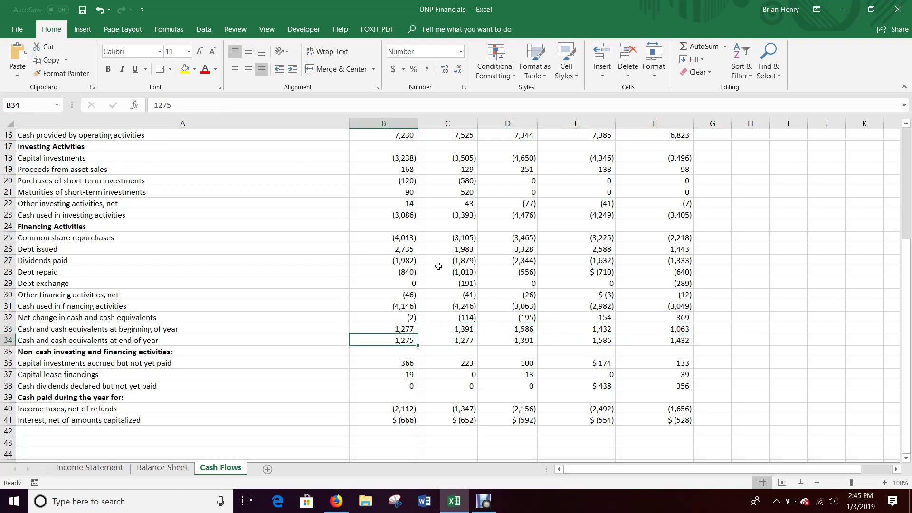
type("=")
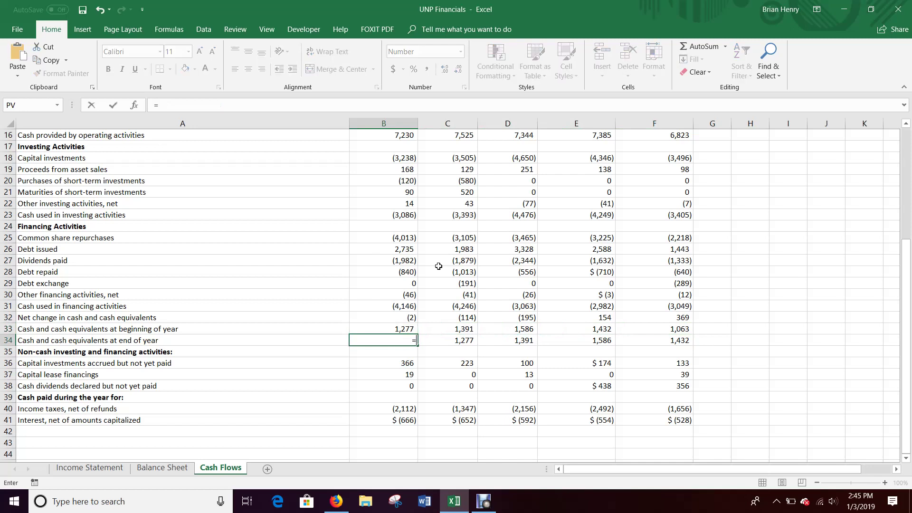
key("Up")
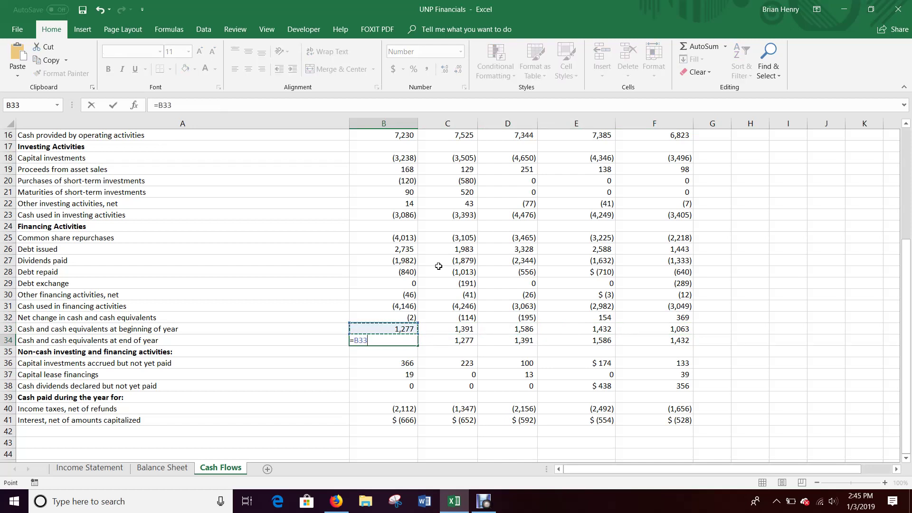
type("+")
key("Up")
key("Up")
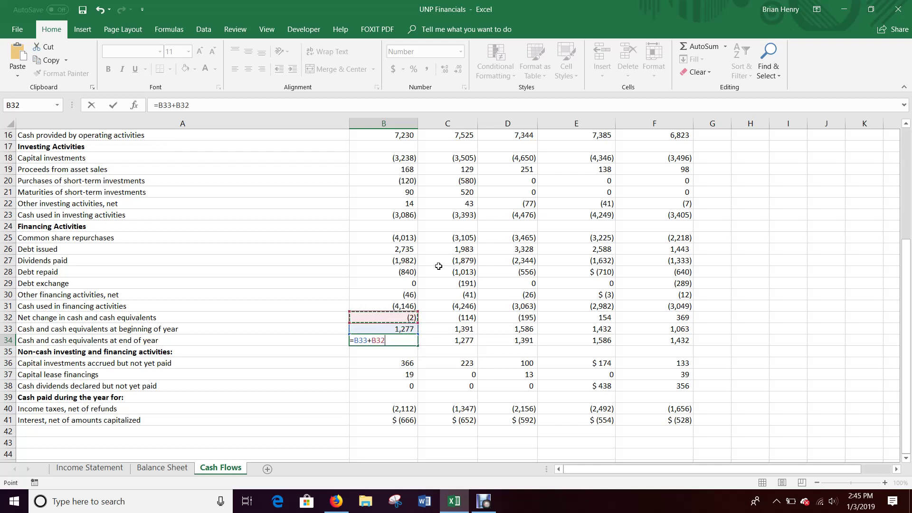
key("ctrl+Return")
key("ctrl+shift+Right")
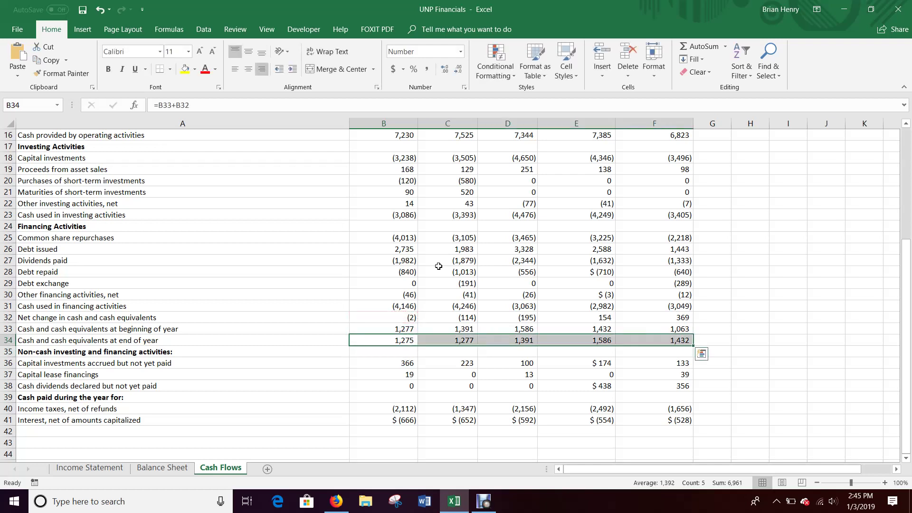
key("Down")
key("Down")
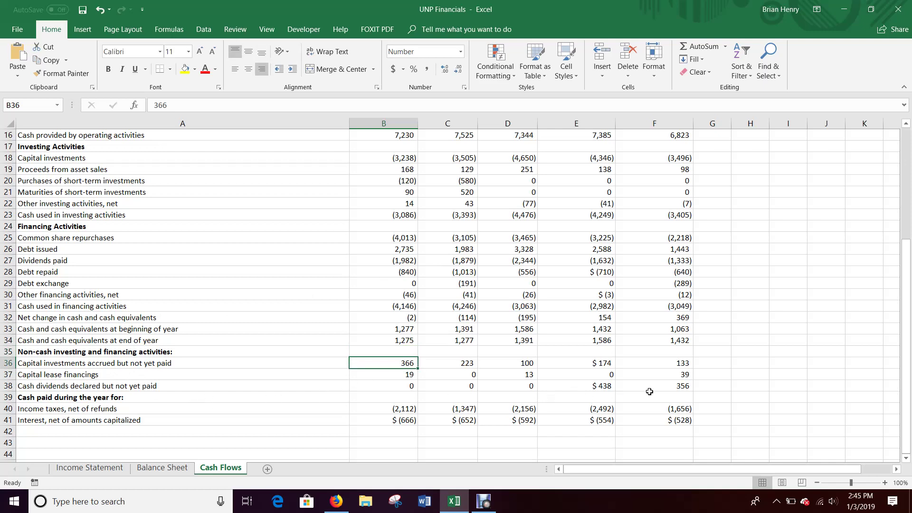
scroll(586, 389, "down", 2)
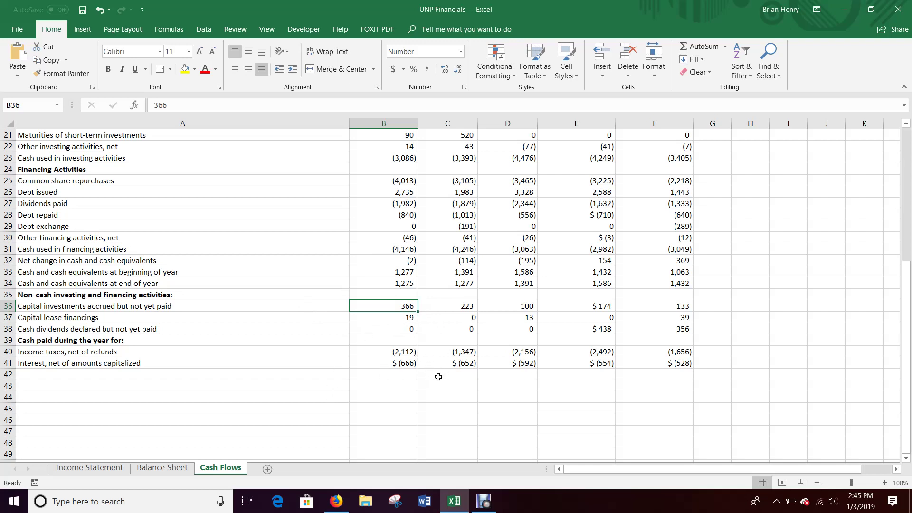
scroll(439, 377, "up", 7)
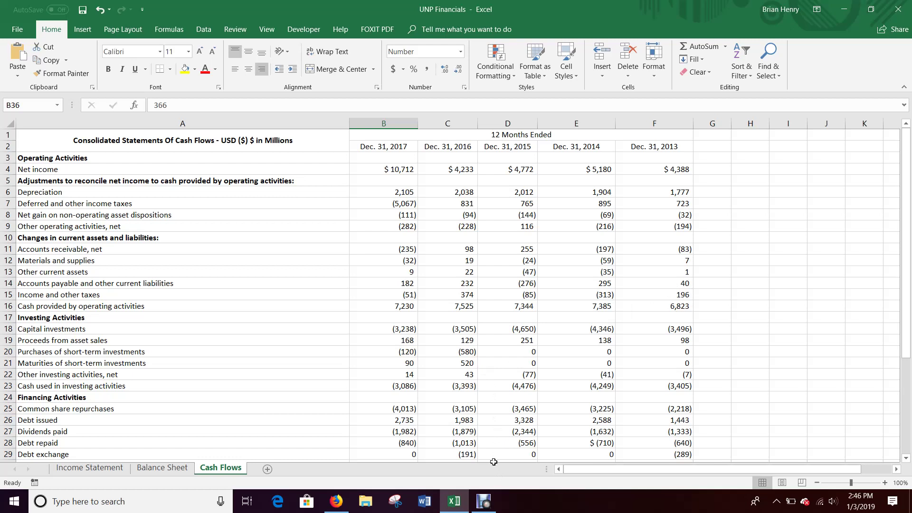
mouse_move(483, 501)
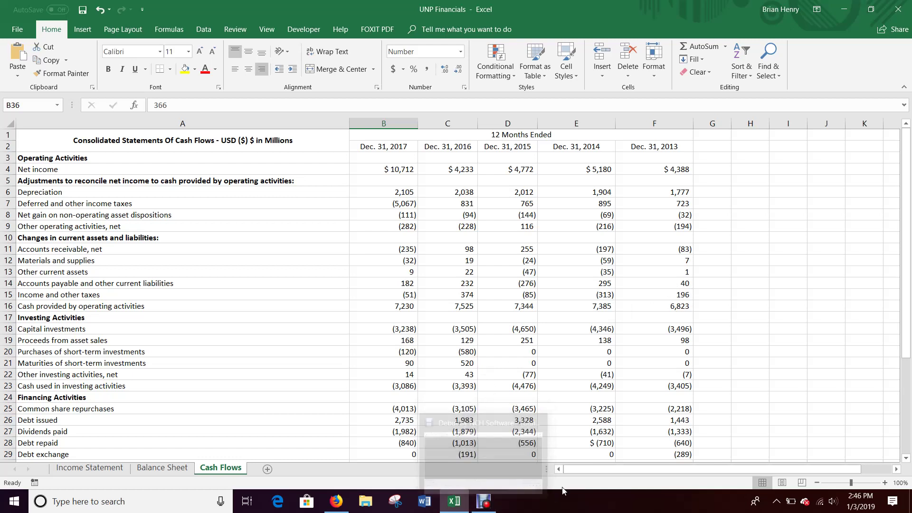